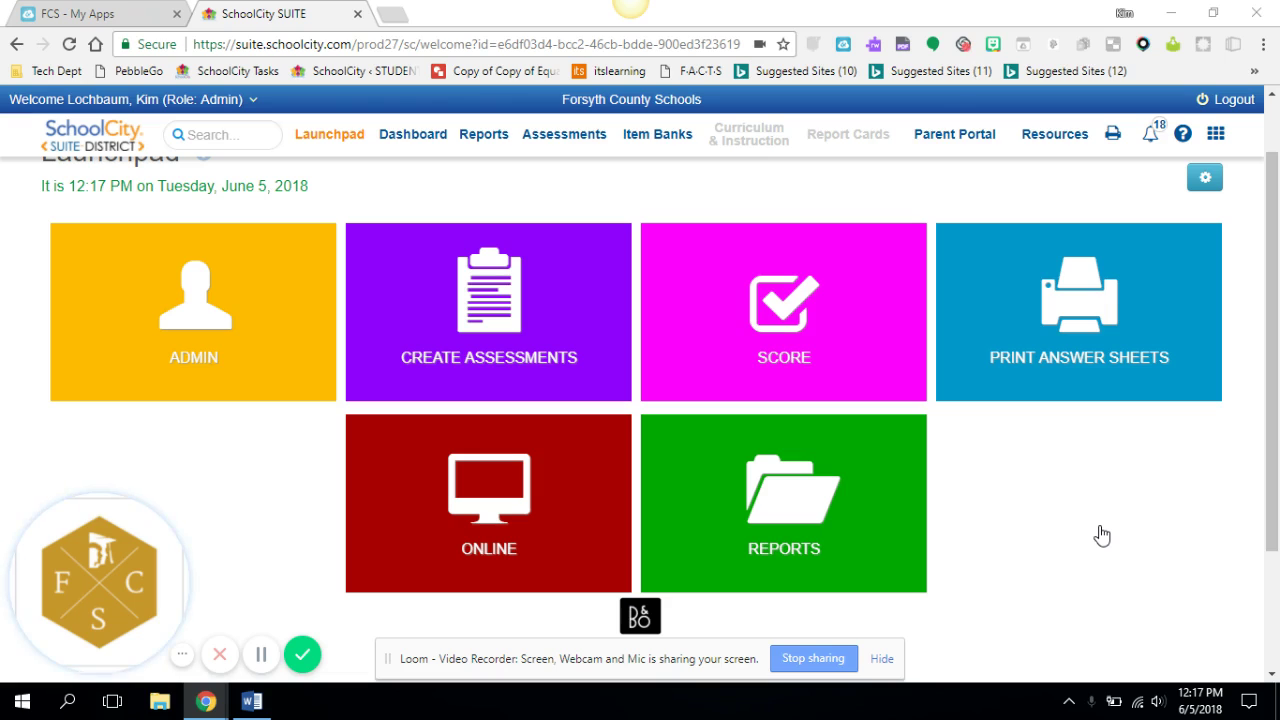
# Start creating a new item from the personal work space in Item Banks
pyautogui.click(674, 140)
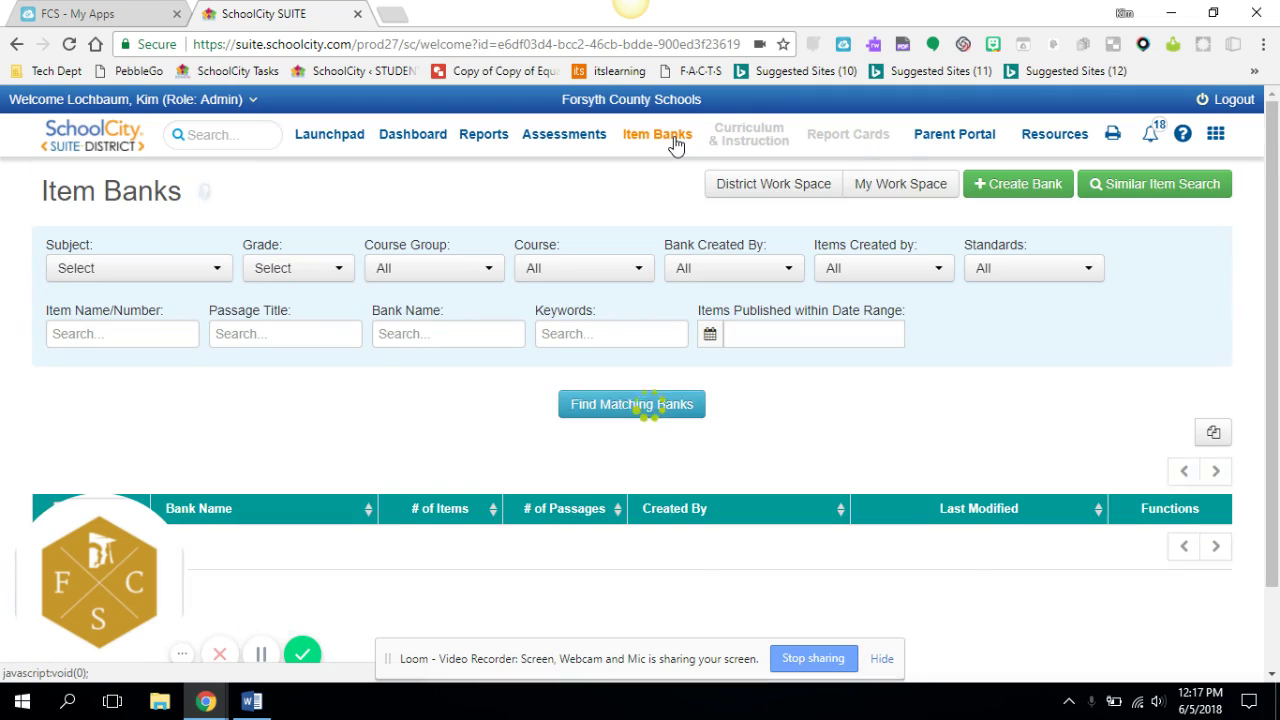
pyautogui.click(897, 186)
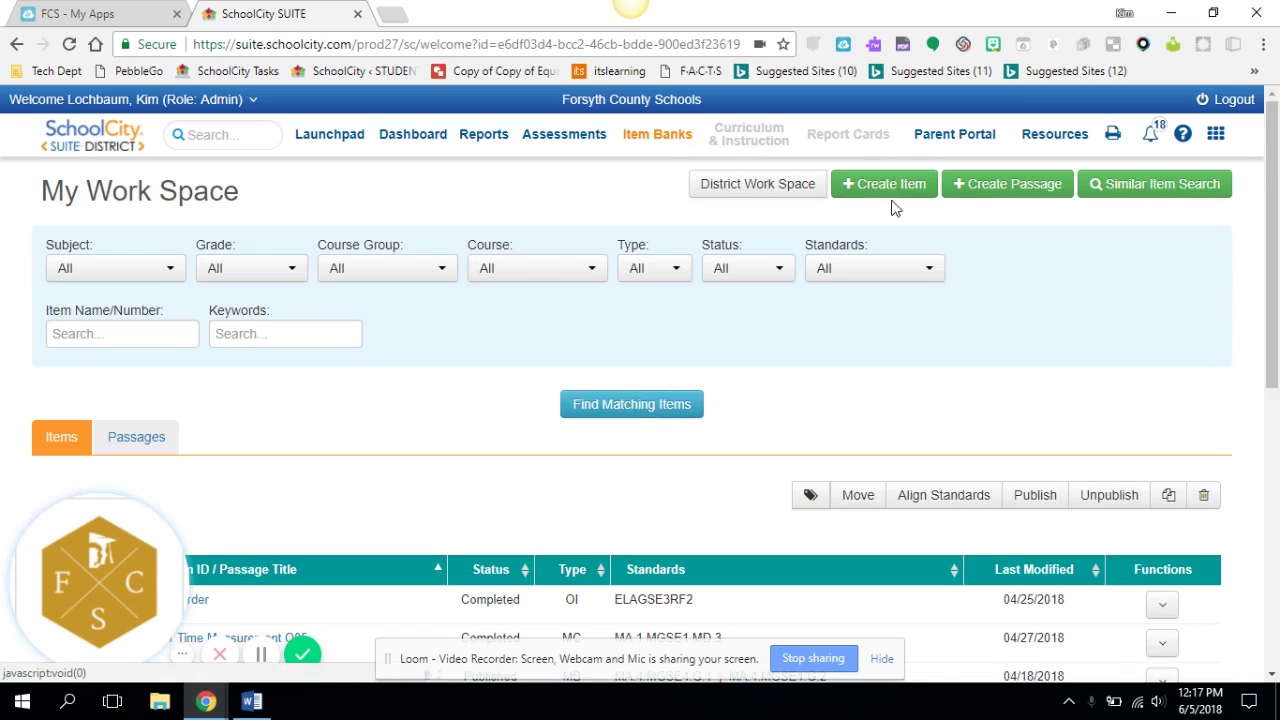
pyautogui.click(893, 186)
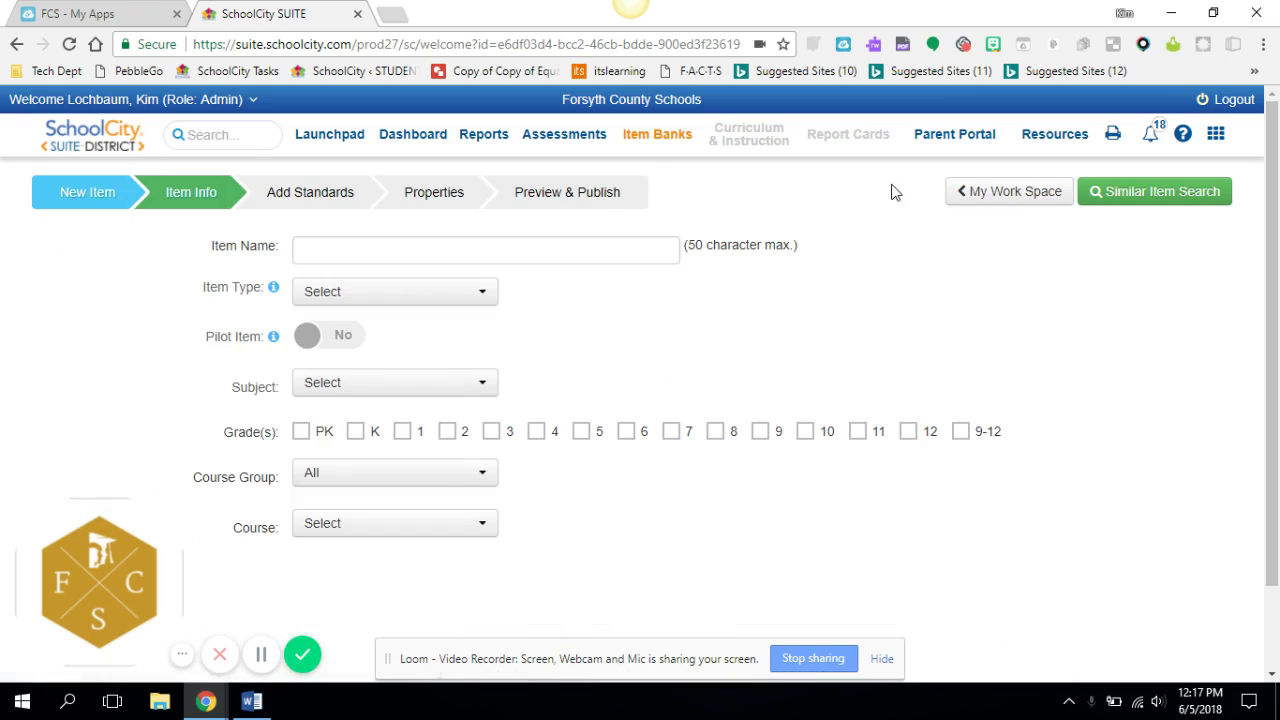
# Name the item "Multiple Binary Sample" and set its item type to MB (Multiple Binary) (O/P)
pyautogui.click(316, 255)
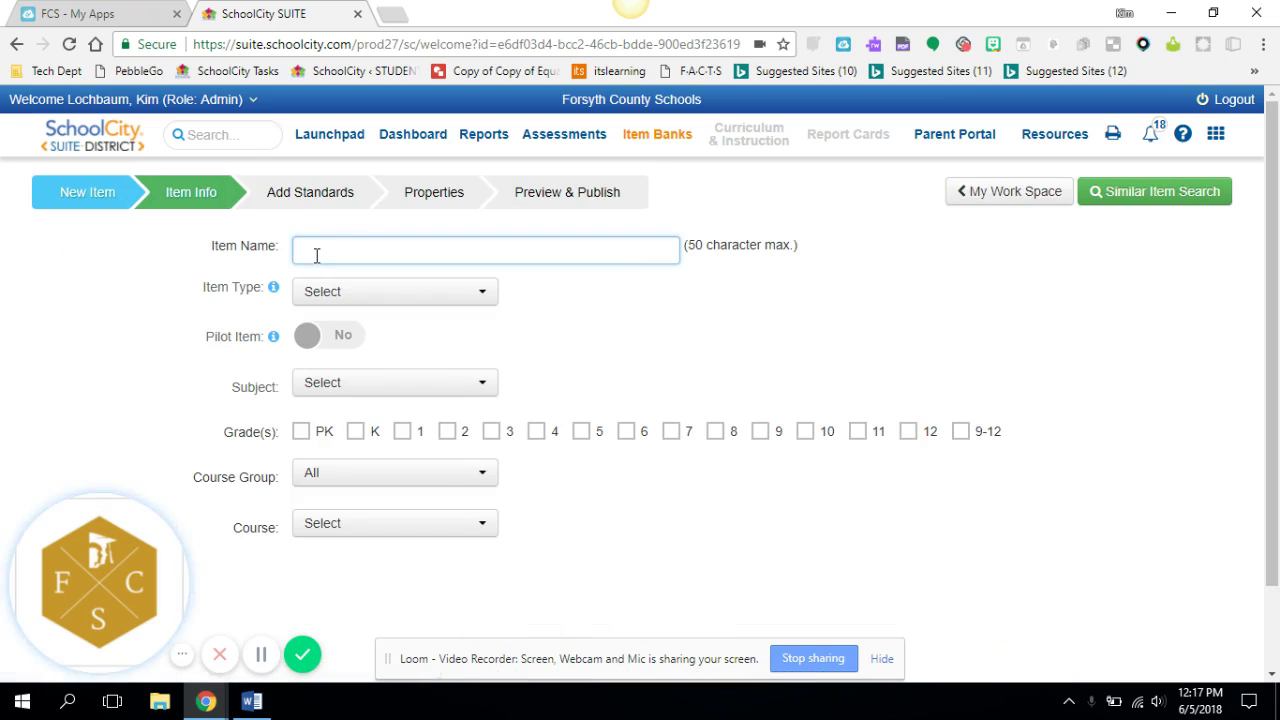
pyautogui.write('Multiple Binary Sample')
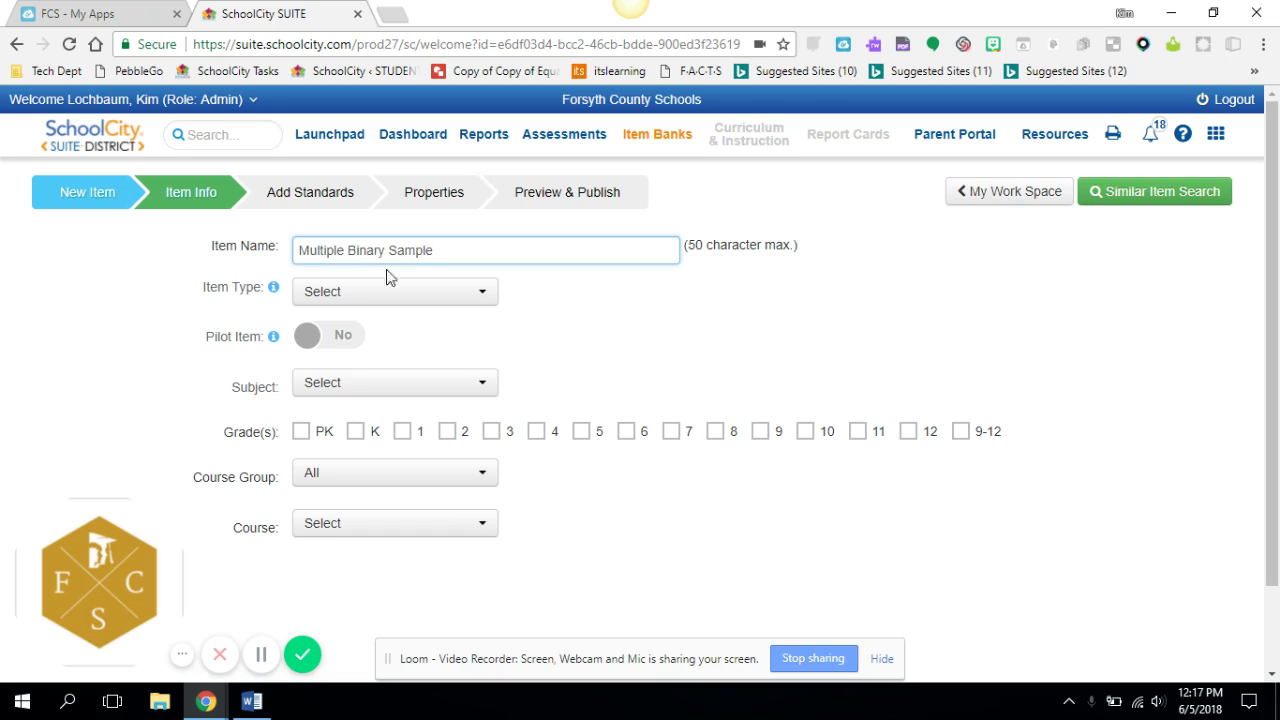
pyautogui.click(483, 294)
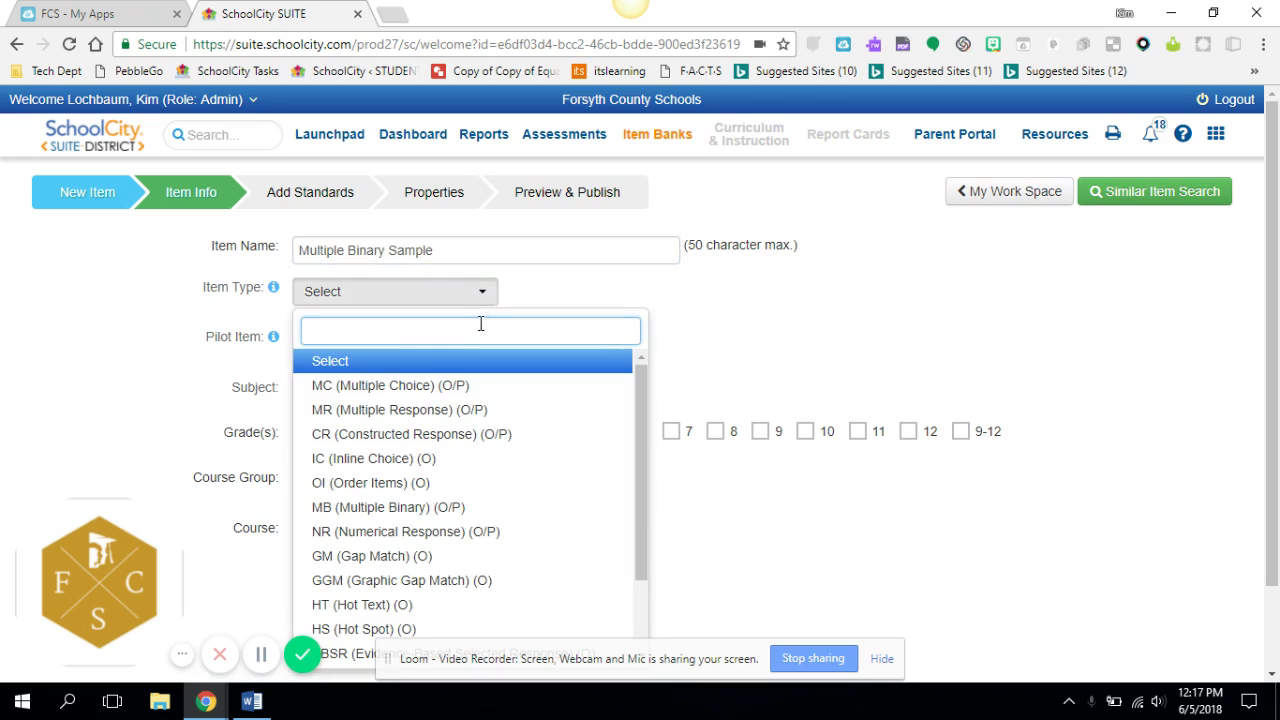
pyautogui.click(372, 508)
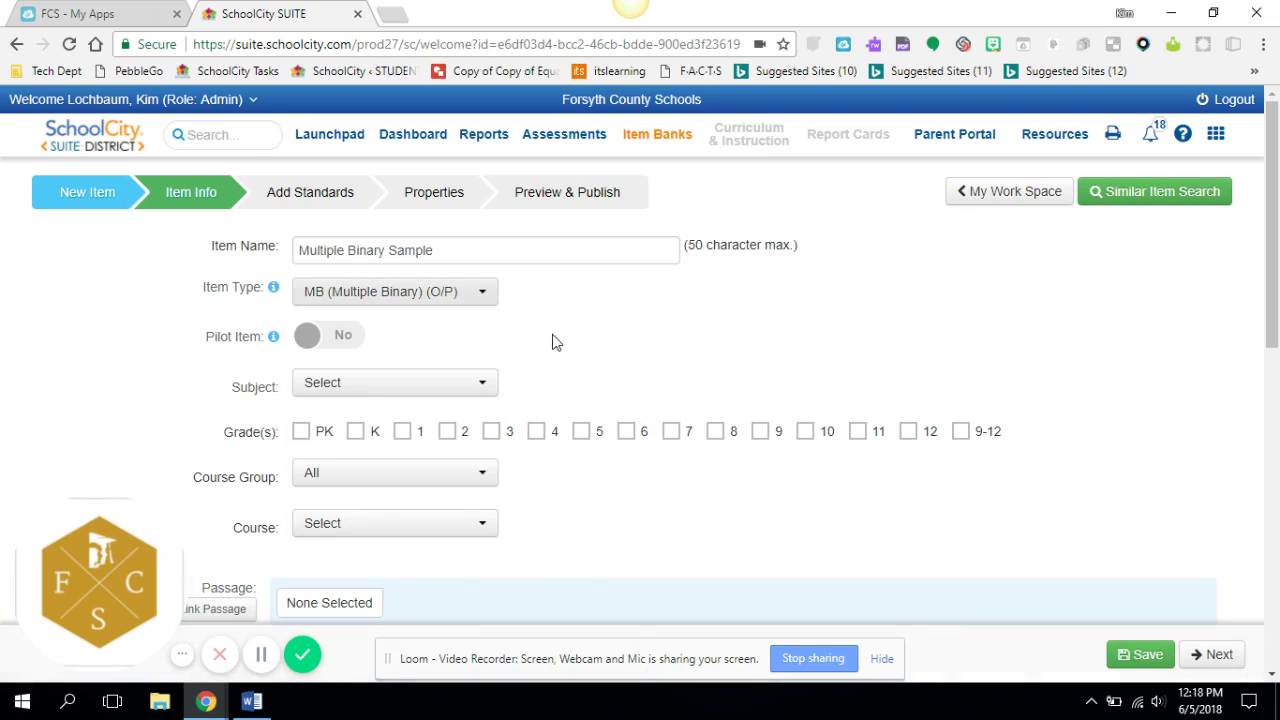
# Set the item's subject to History-Social Science and select grade 4
pyautogui.click(482, 387)
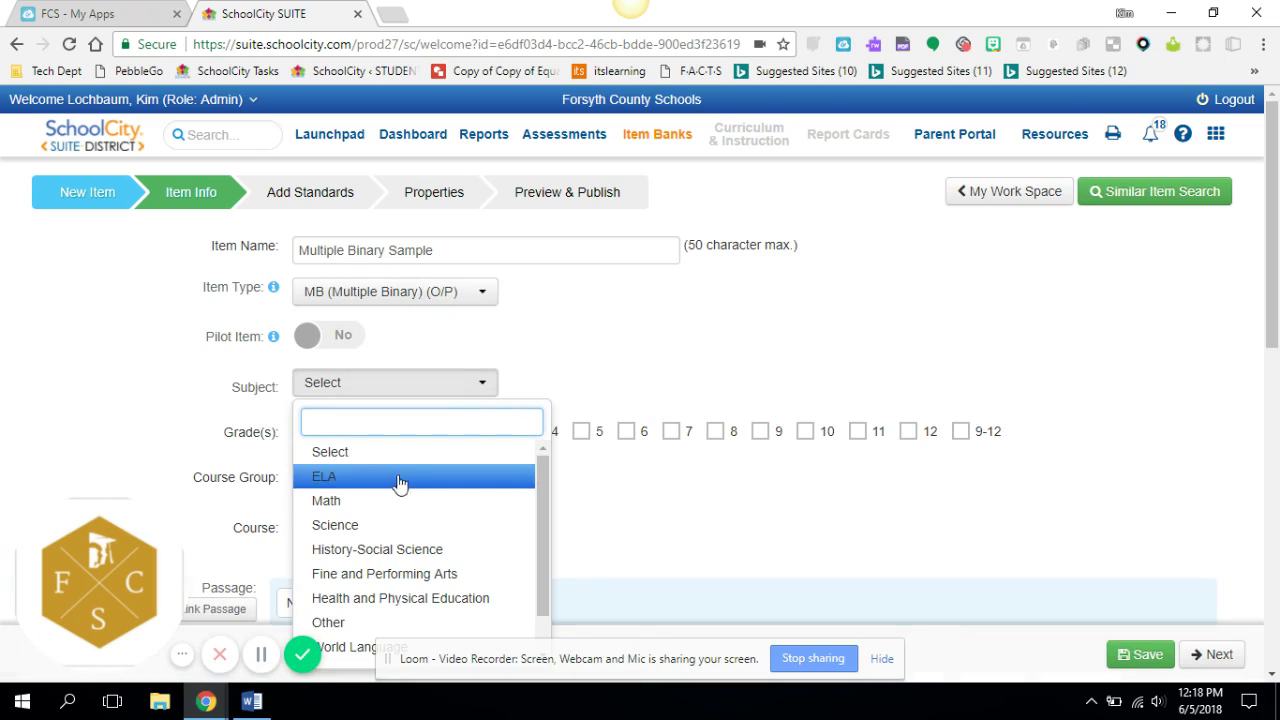
pyautogui.click(422, 552)
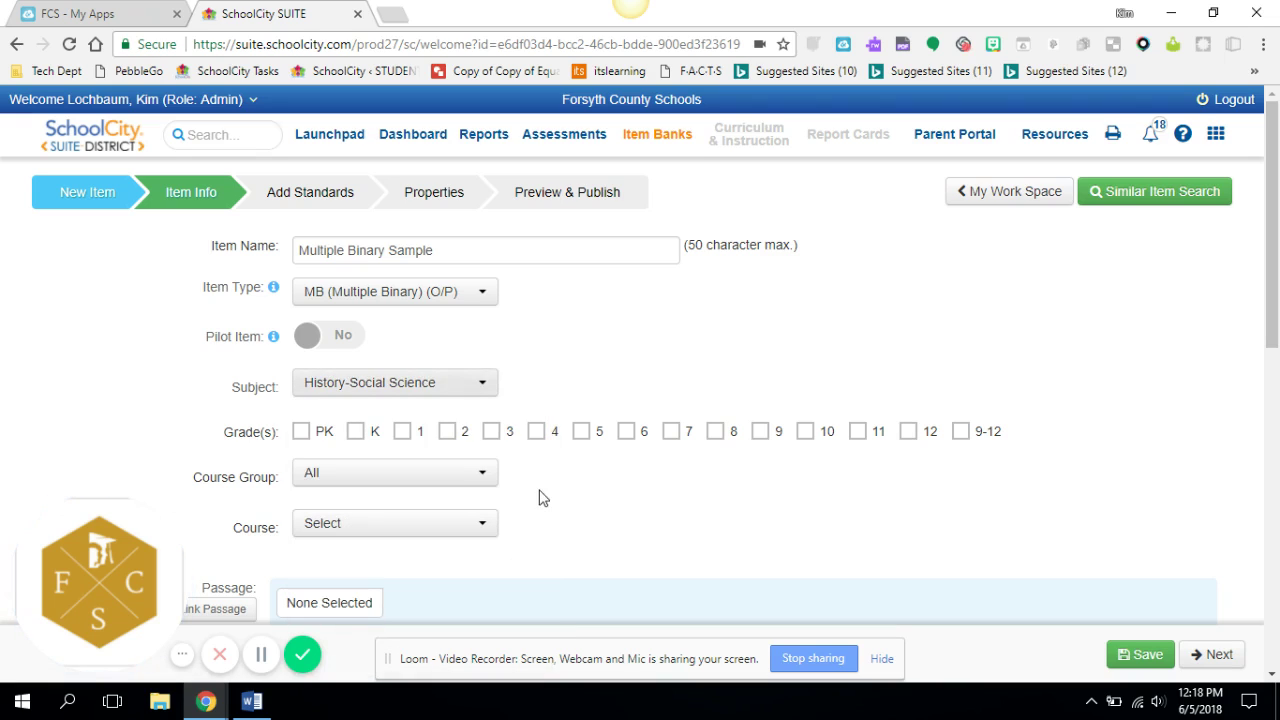
pyautogui.click(537, 432)
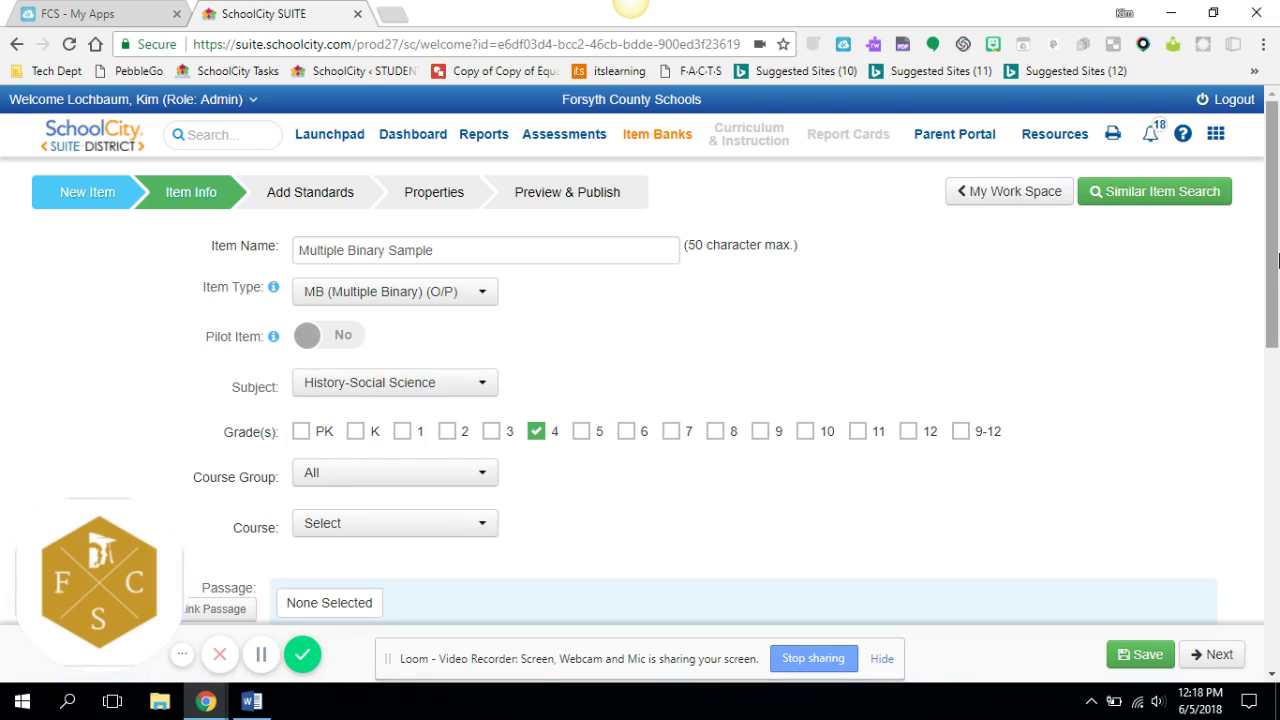
# Set the item's total possible points to 3
pyautogui.moveTo(1275, 245); pyautogui.dragTo(1272, 340)
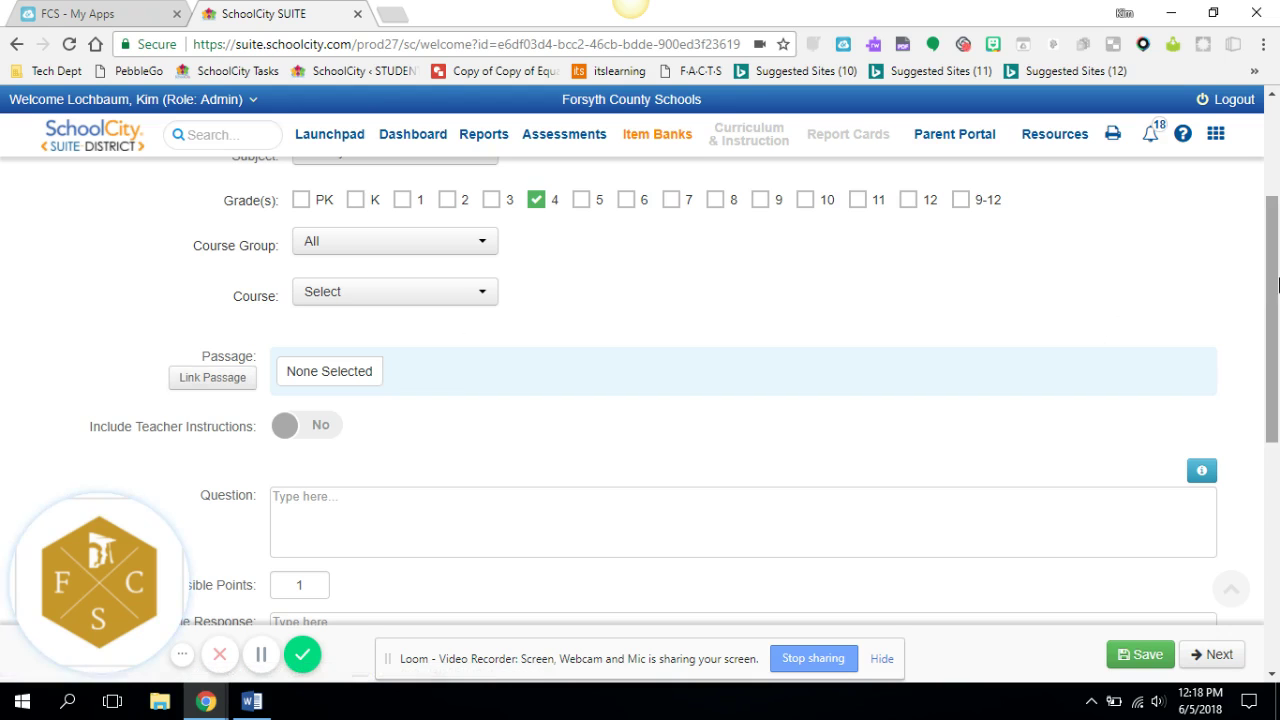
pyautogui.moveTo(1272, 274); pyautogui.dragTo(1248, 350)
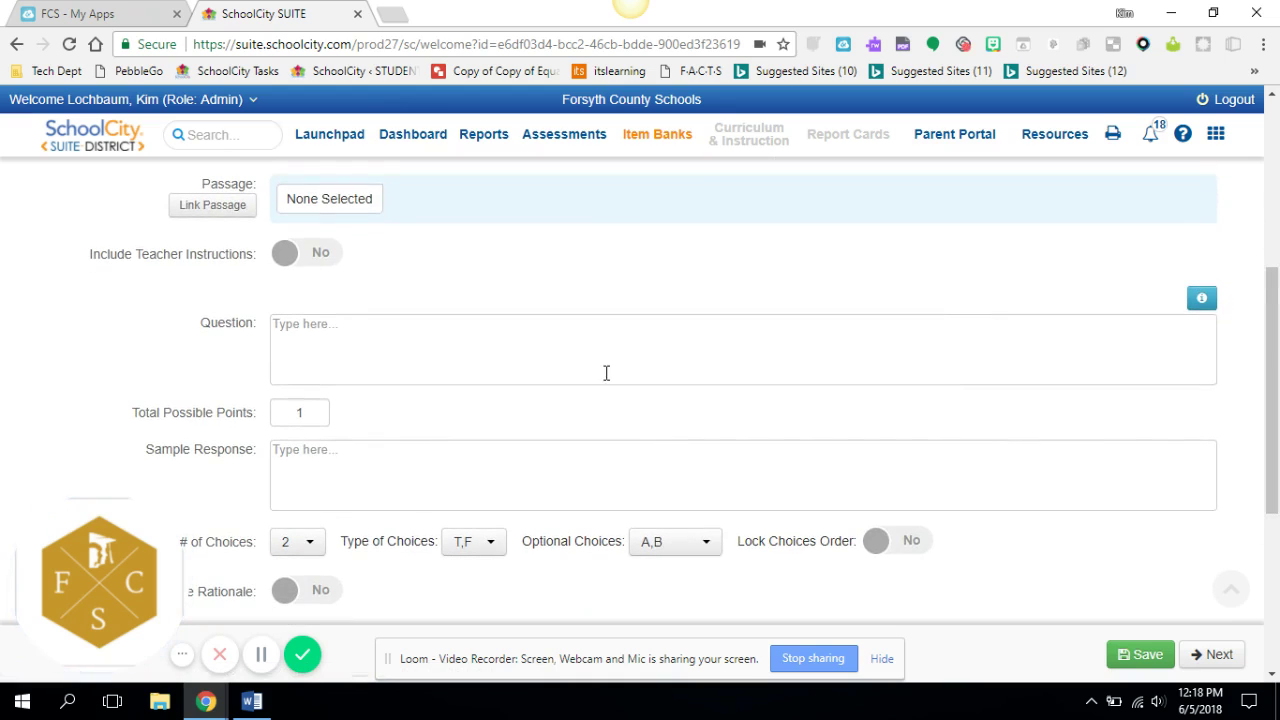
pyautogui.click(309, 413)
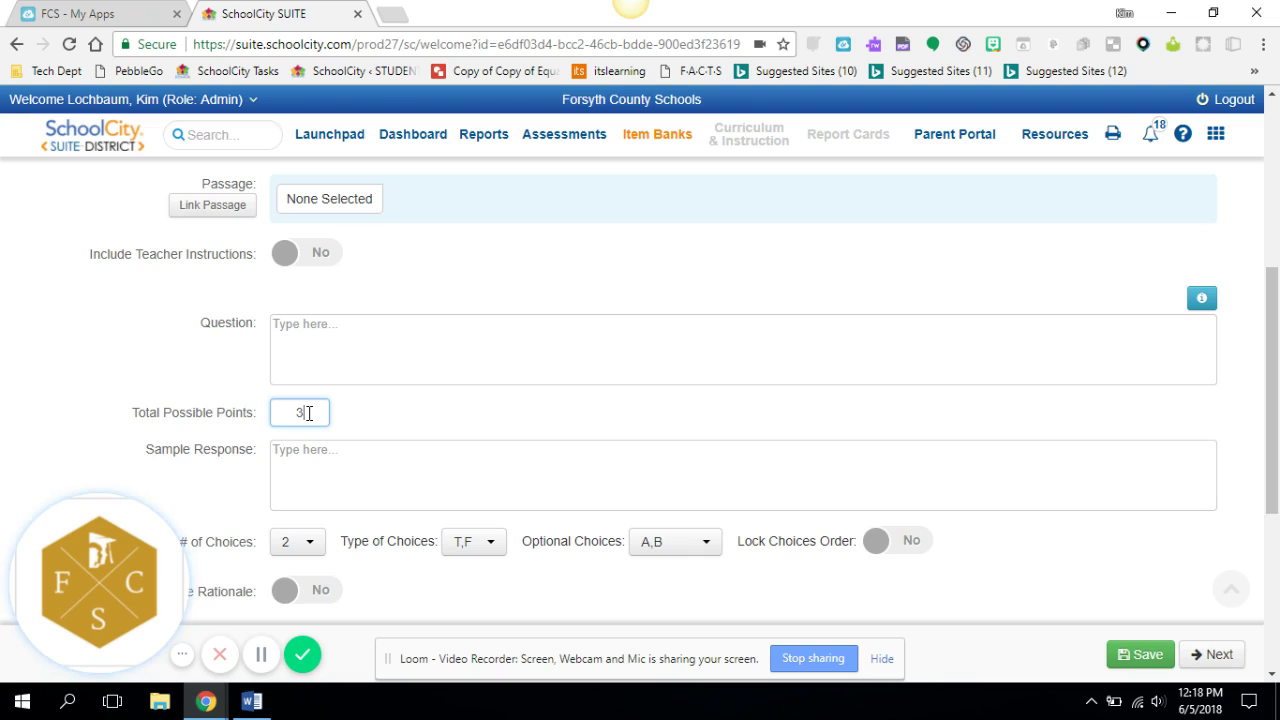
# Copy the Multiple Binary question stem, from "Suppose you are a teacher" through "true or false.", from the Word document Sample Questions into the SchoolCity question field
pyautogui.click(300, 323)
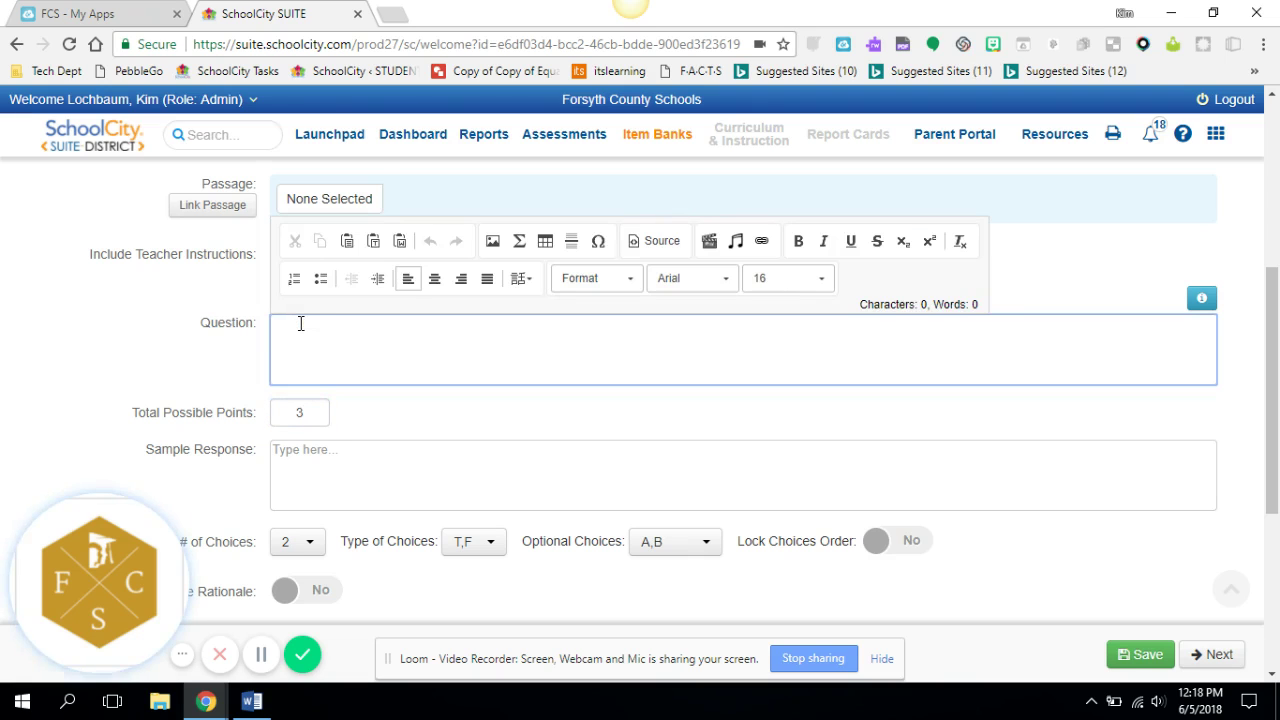
pyautogui.click(252, 703)
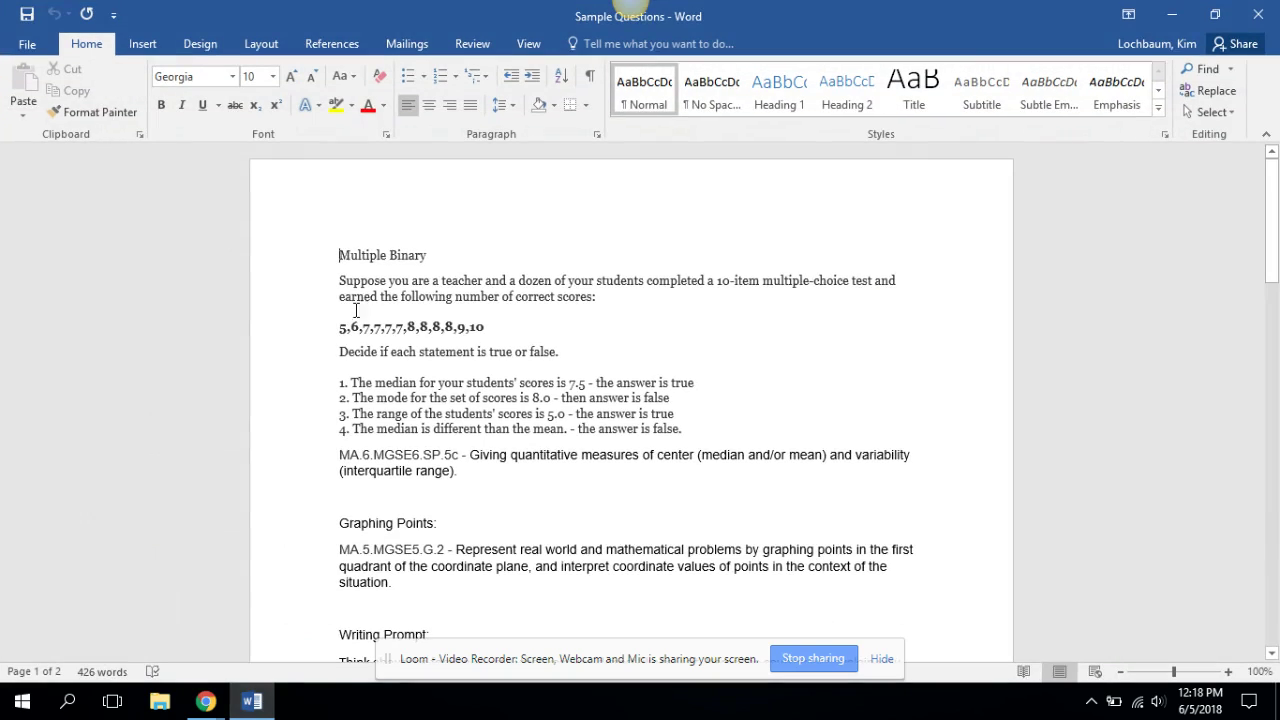
pyautogui.moveTo(341, 277); pyautogui.dragTo(570, 356)
pyautogui.hotkey('ctrl', 'c')
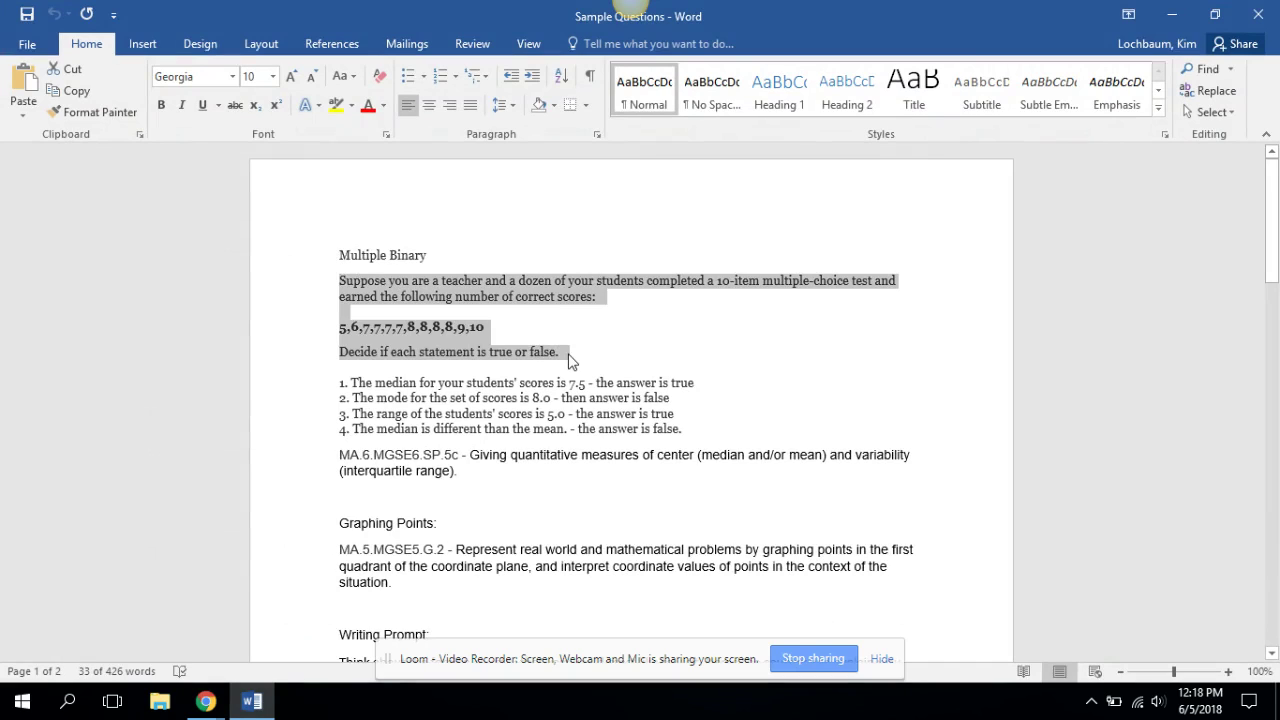
pyautogui.click(205, 702)
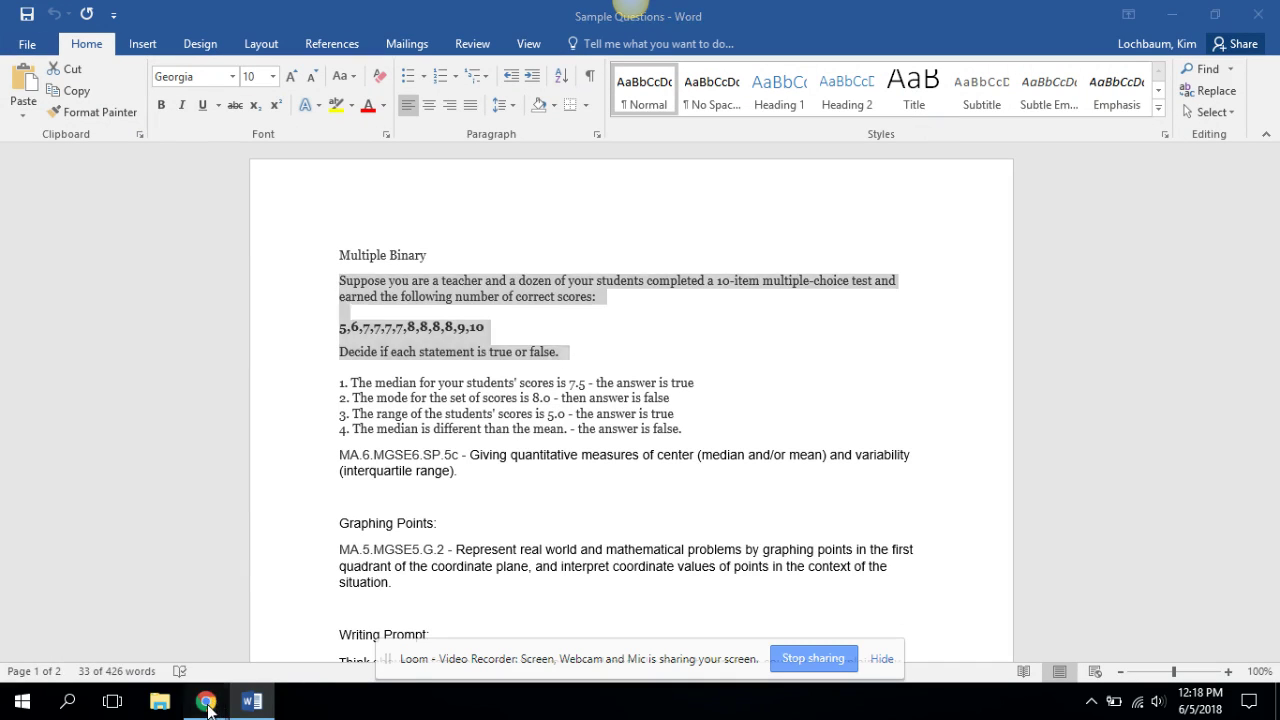
pyautogui.click(151, 629)
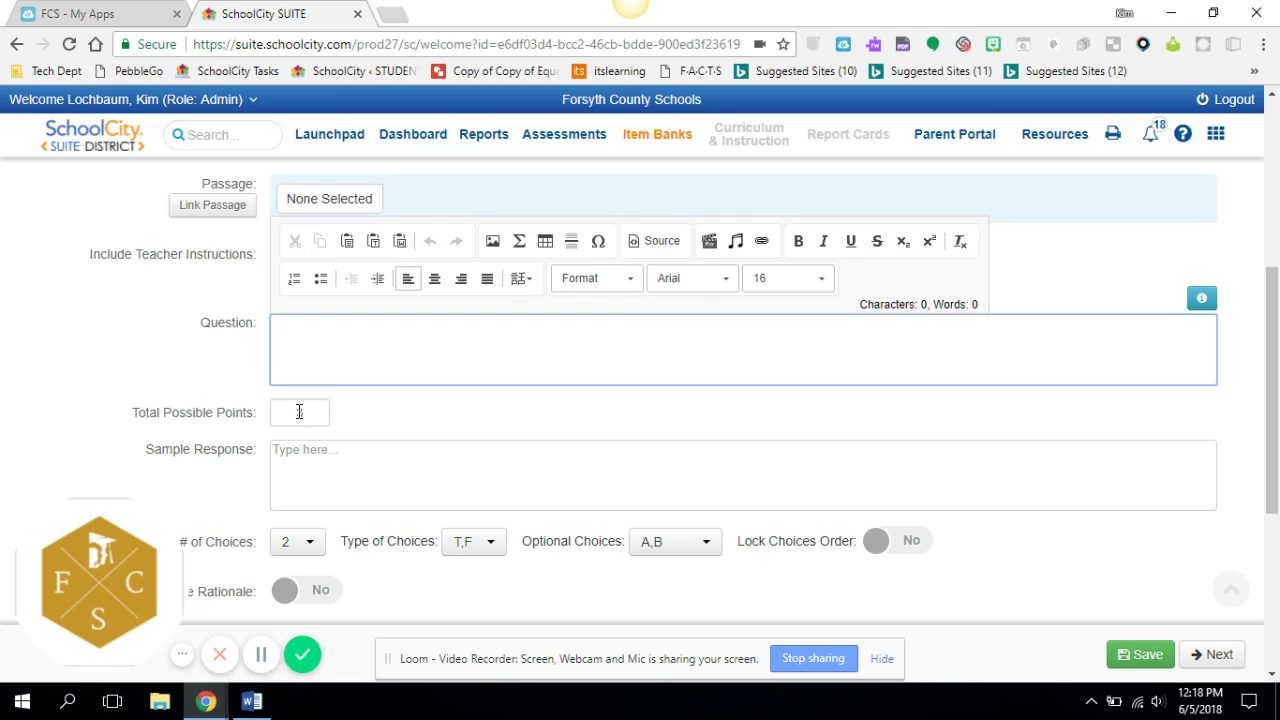
pyautogui.hotkey('ctrl', 'v')
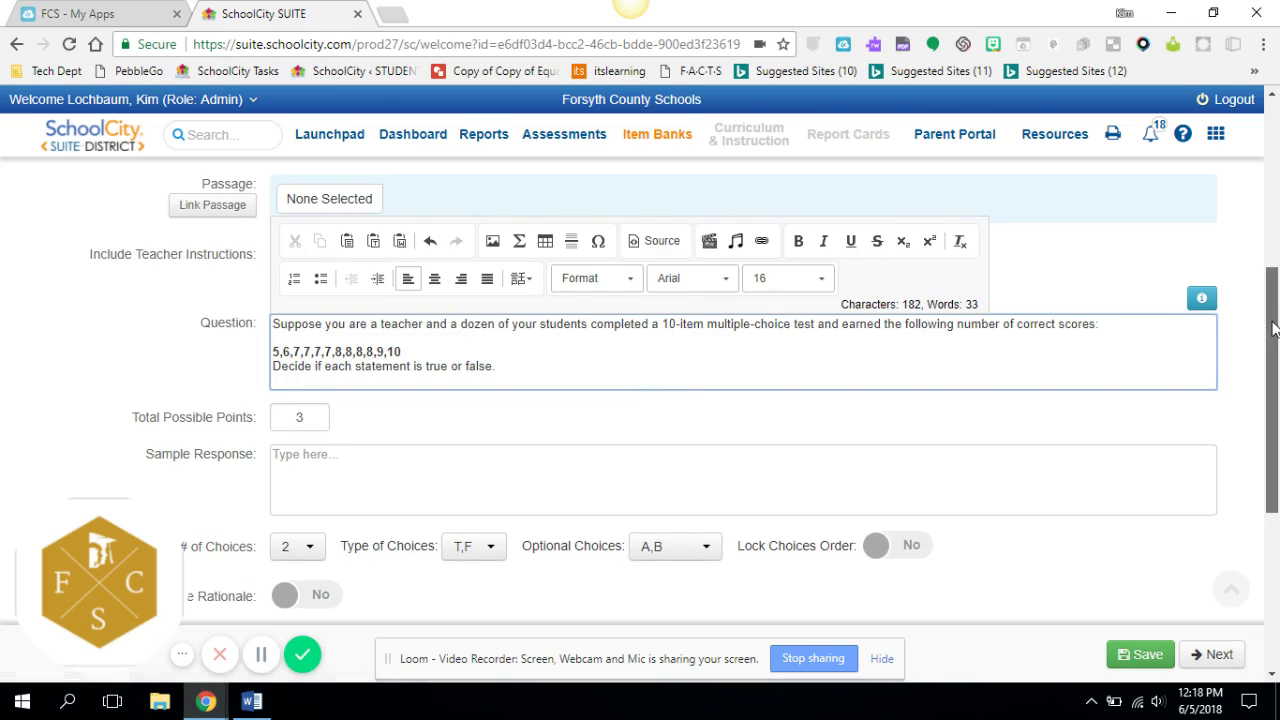
# Change the item's subject to Math
pyautogui.moveTo(1273, 330); pyautogui.dragTo(1273, 158)
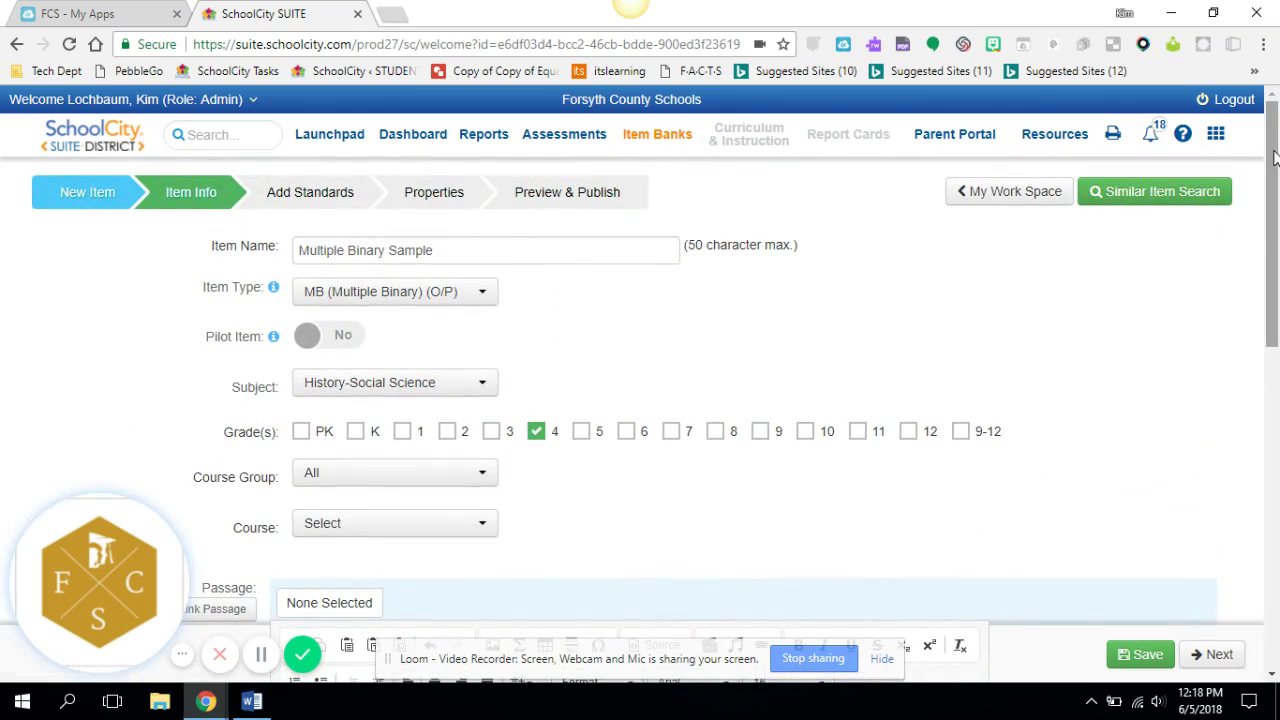
pyautogui.click(484, 386)
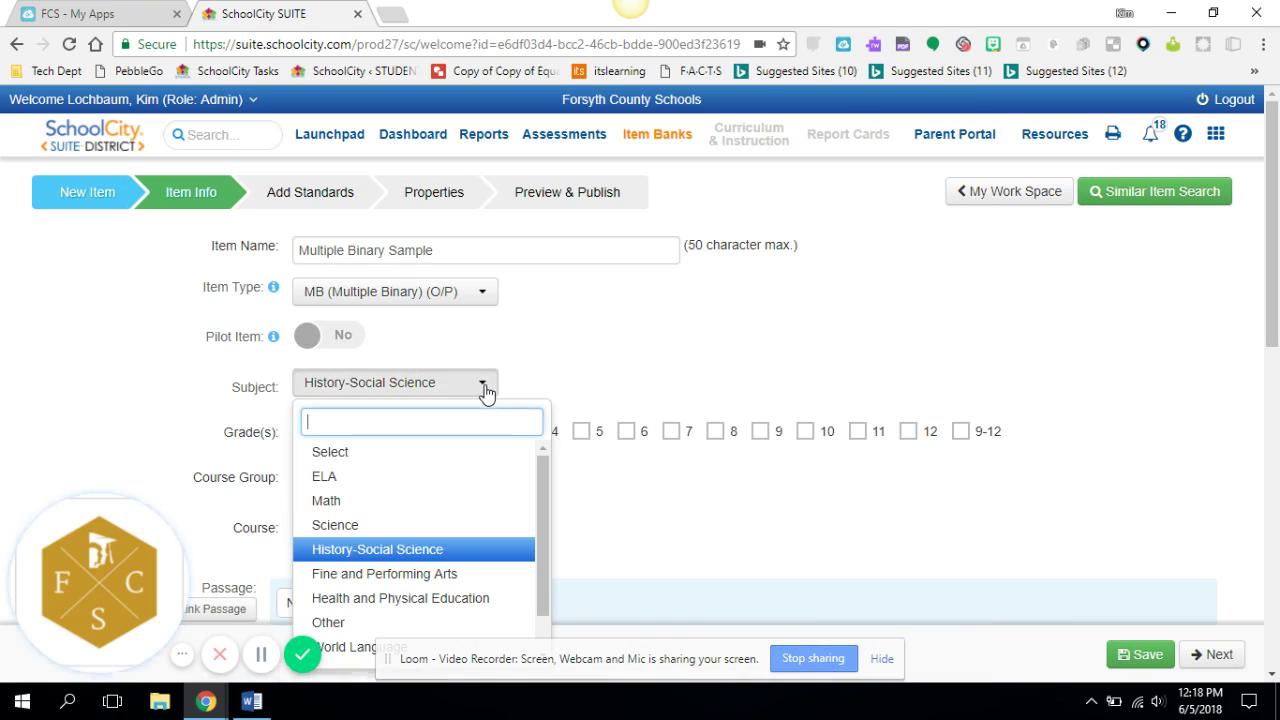
pyautogui.click(419, 501)
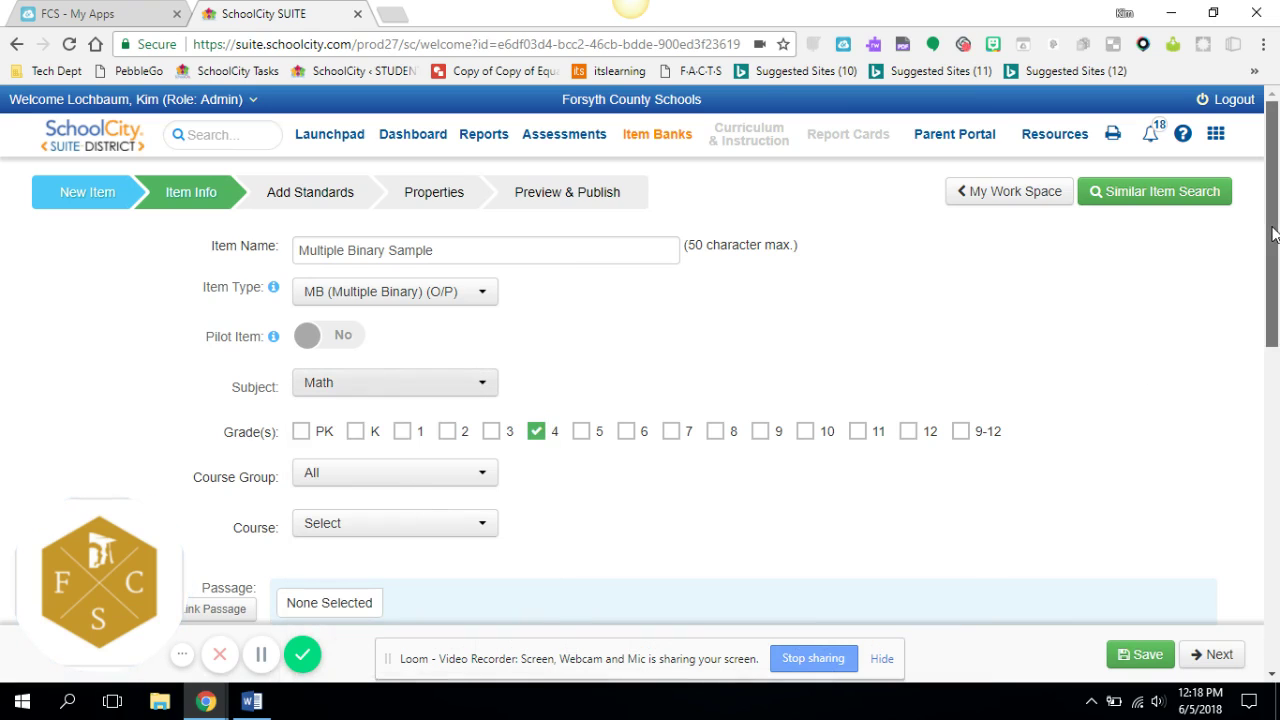
# Set the number of choices to 4 and choose T,F as the type of choices
pyautogui.scroll(-1, 1265, 280)
pyautogui.scroll(-3, 1262, 278)
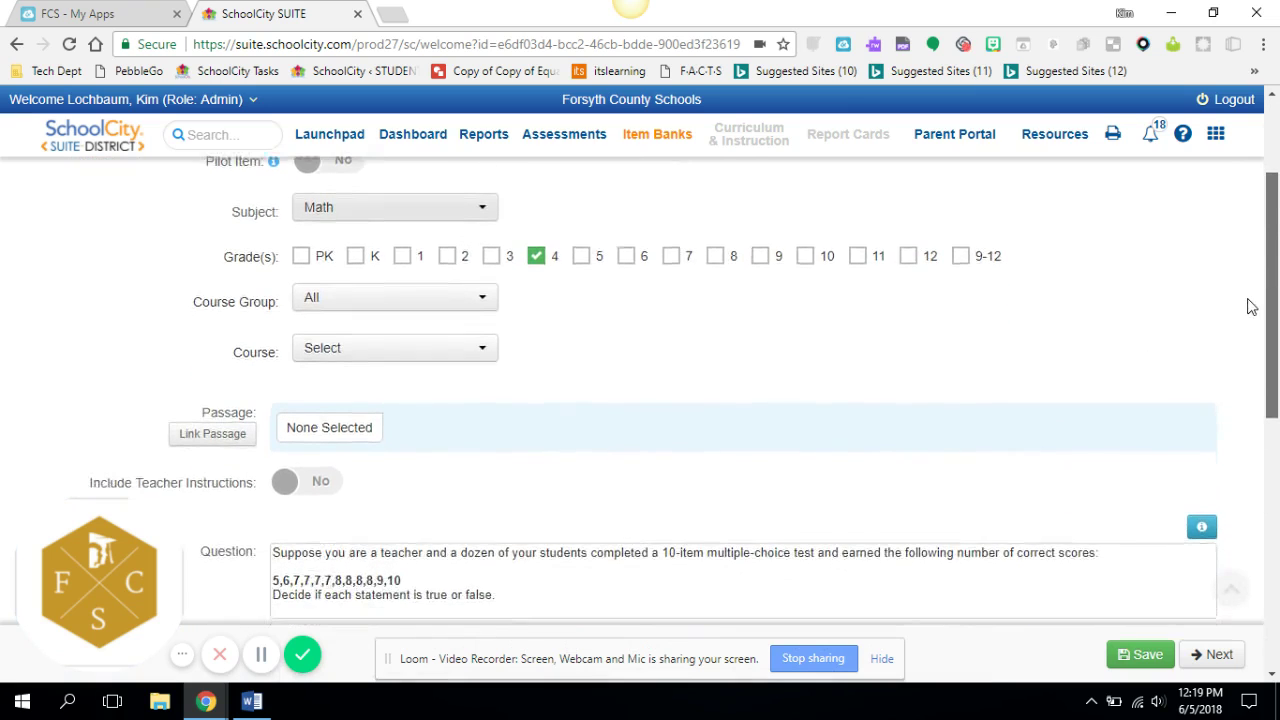
pyautogui.scroll(-2, 1226, 391)
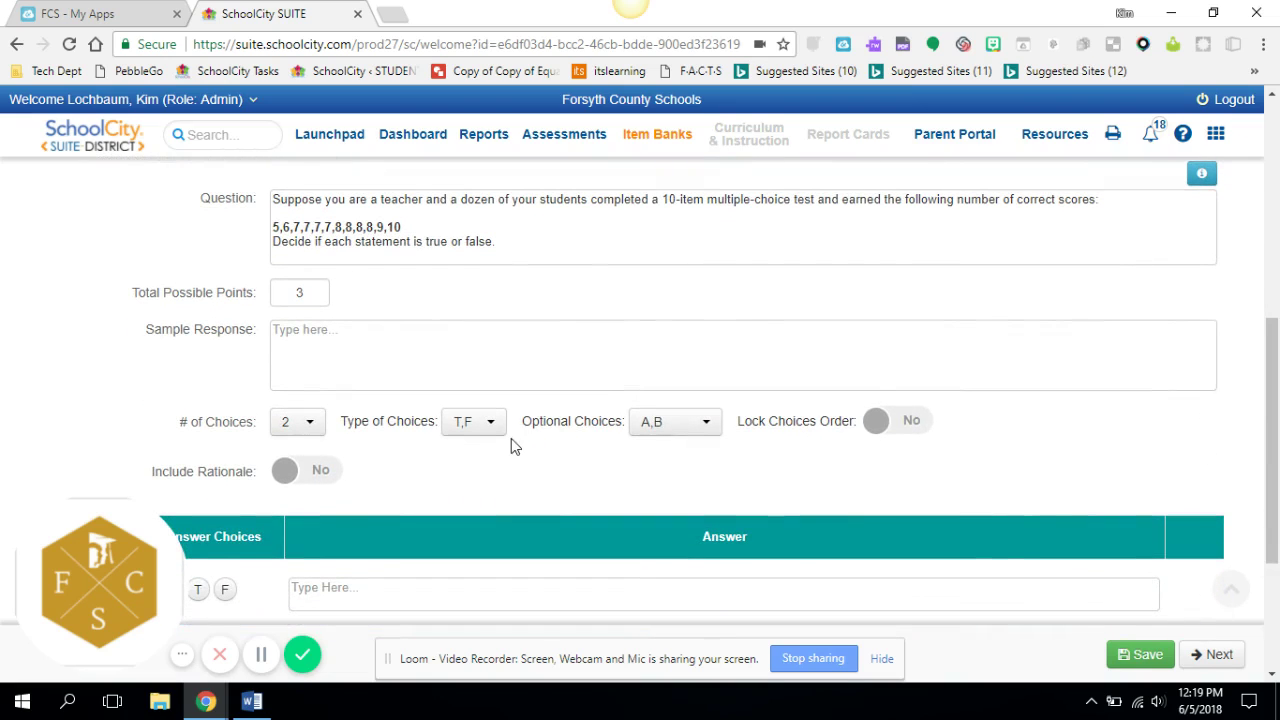
pyautogui.click(314, 428)
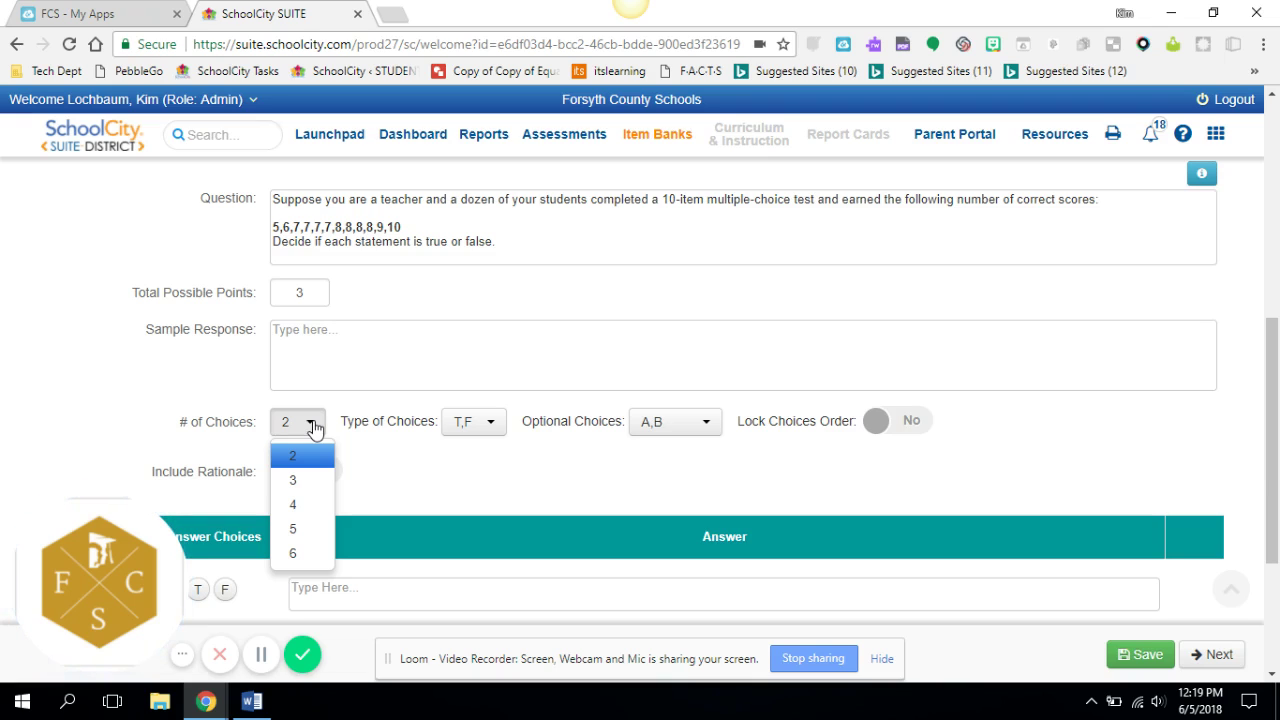
pyautogui.click(306, 508)
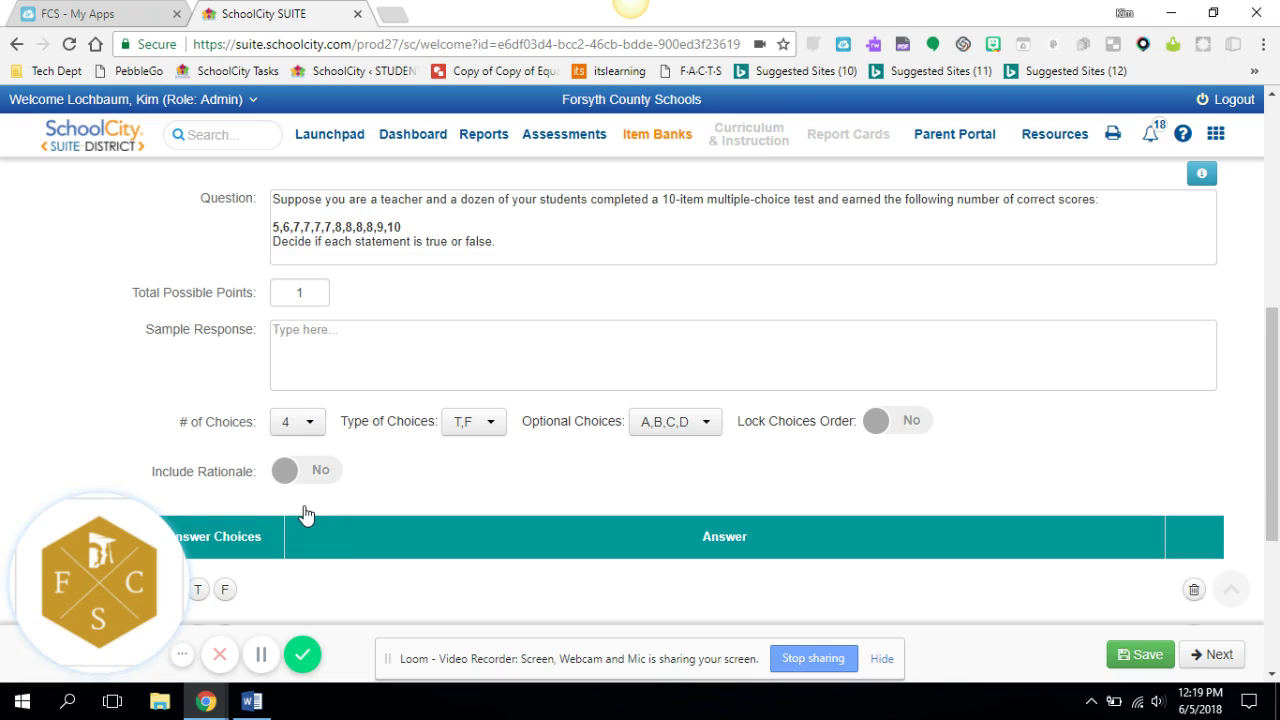
pyautogui.click(497, 428)
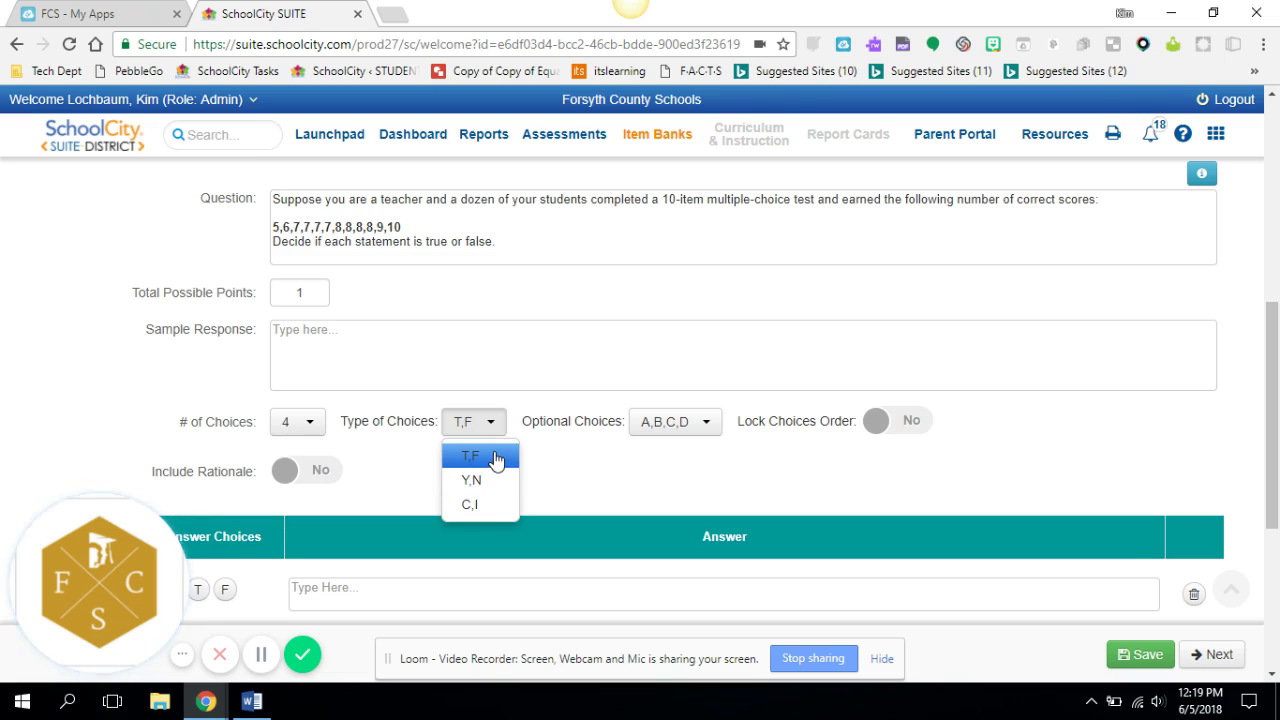
pyautogui.click(497, 459)
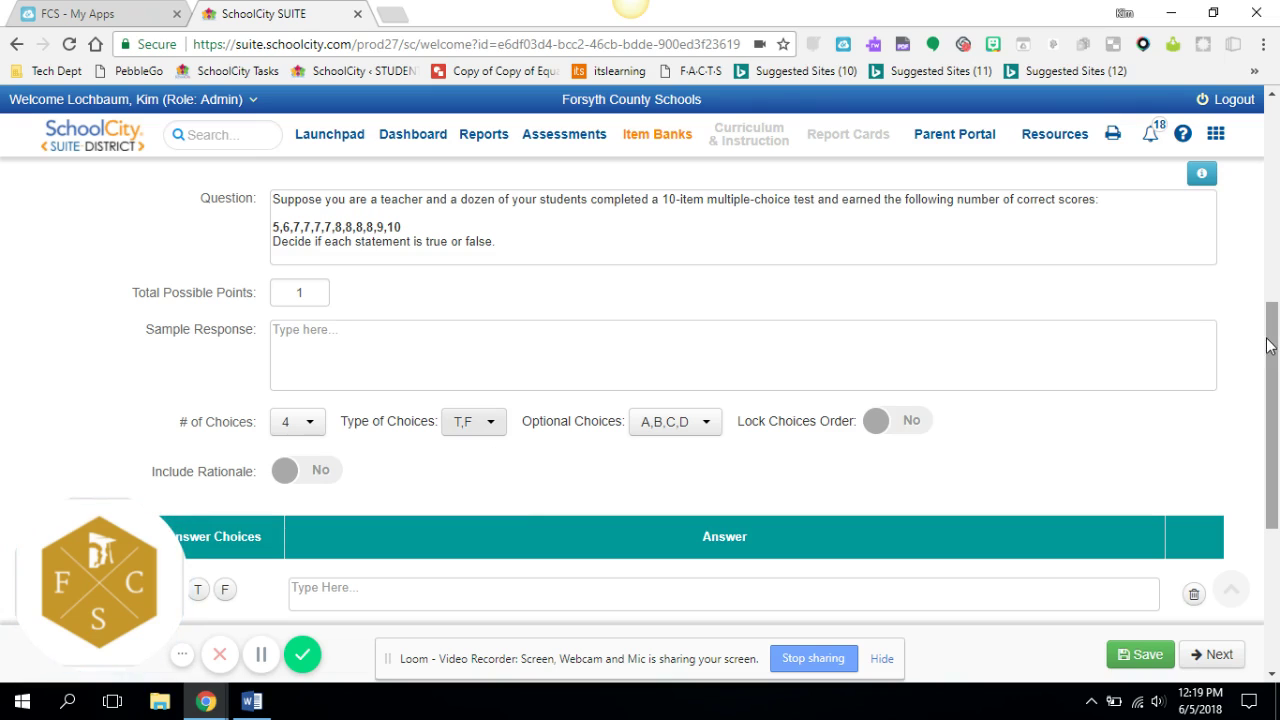
# Copy "The median for your students' scores is 7.5" from the Word document into the answer field of choice A in SchoolCity
pyautogui.scroll(-1, 1268, 344)
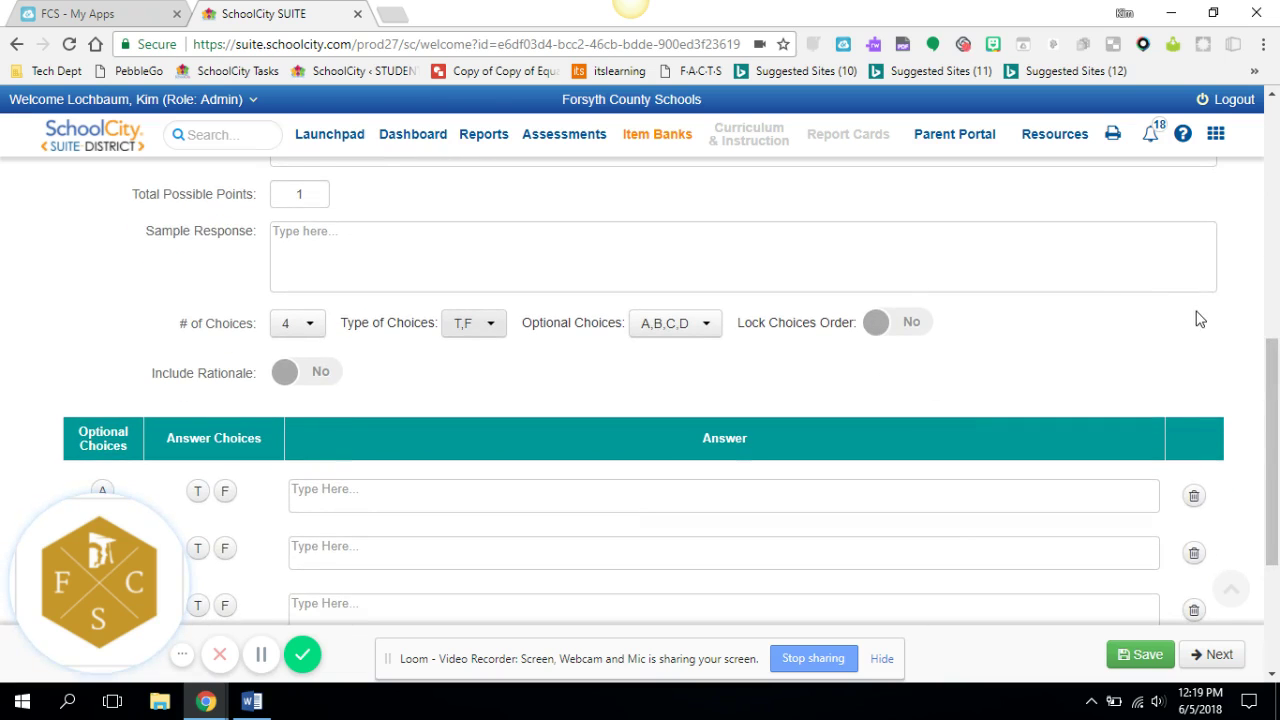
pyautogui.moveTo(1274, 372); pyautogui.dragTo(1273, 433)
pyautogui.moveTo(64, 534)
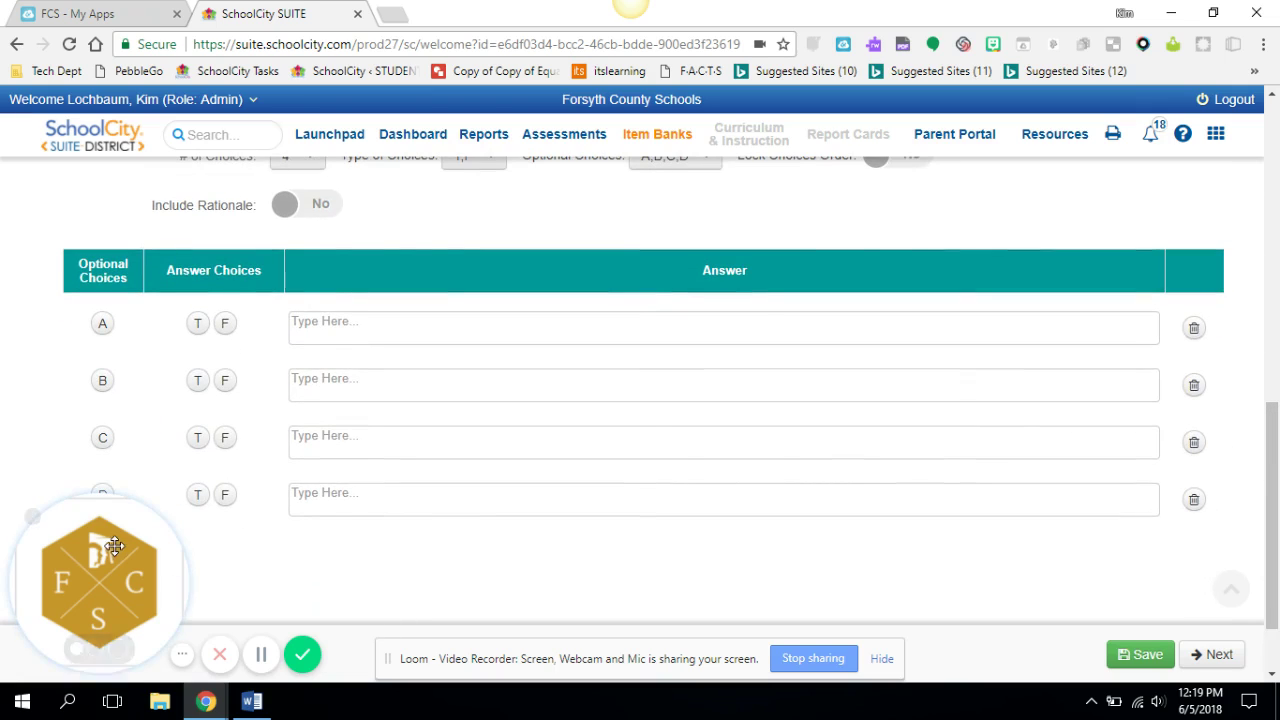
pyautogui.click(32, 518)
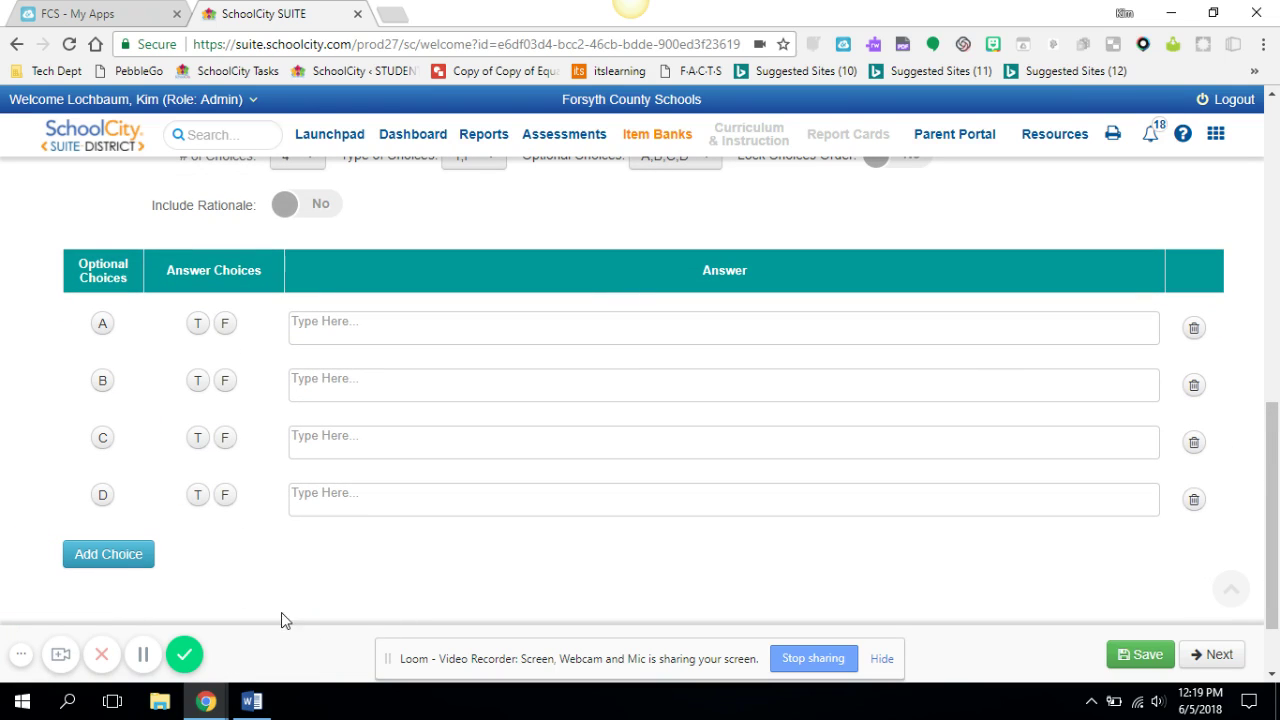
pyautogui.click(251, 701)
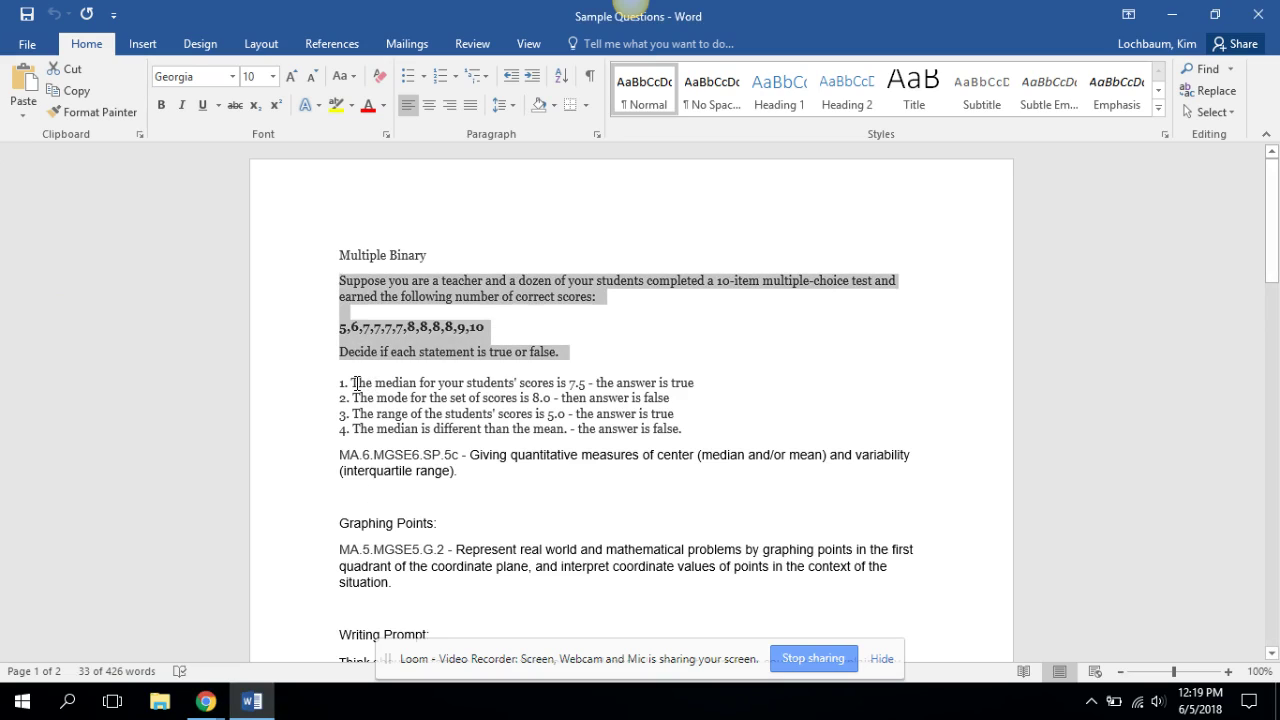
pyautogui.moveTo(351, 383); pyautogui.dragTo(587, 390)
pyautogui.hotkey('ctrl', 'c')
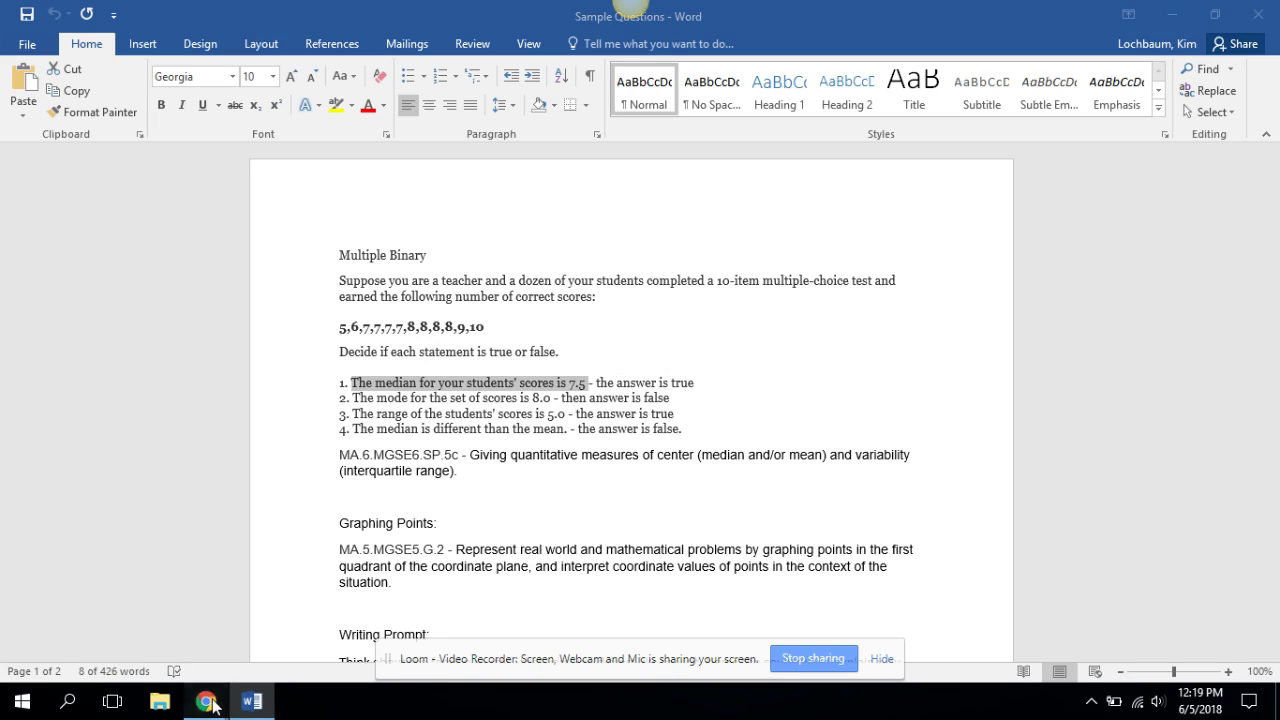
pyautogui.moveTo(207, 690)
pyautogui.click(88, 635)
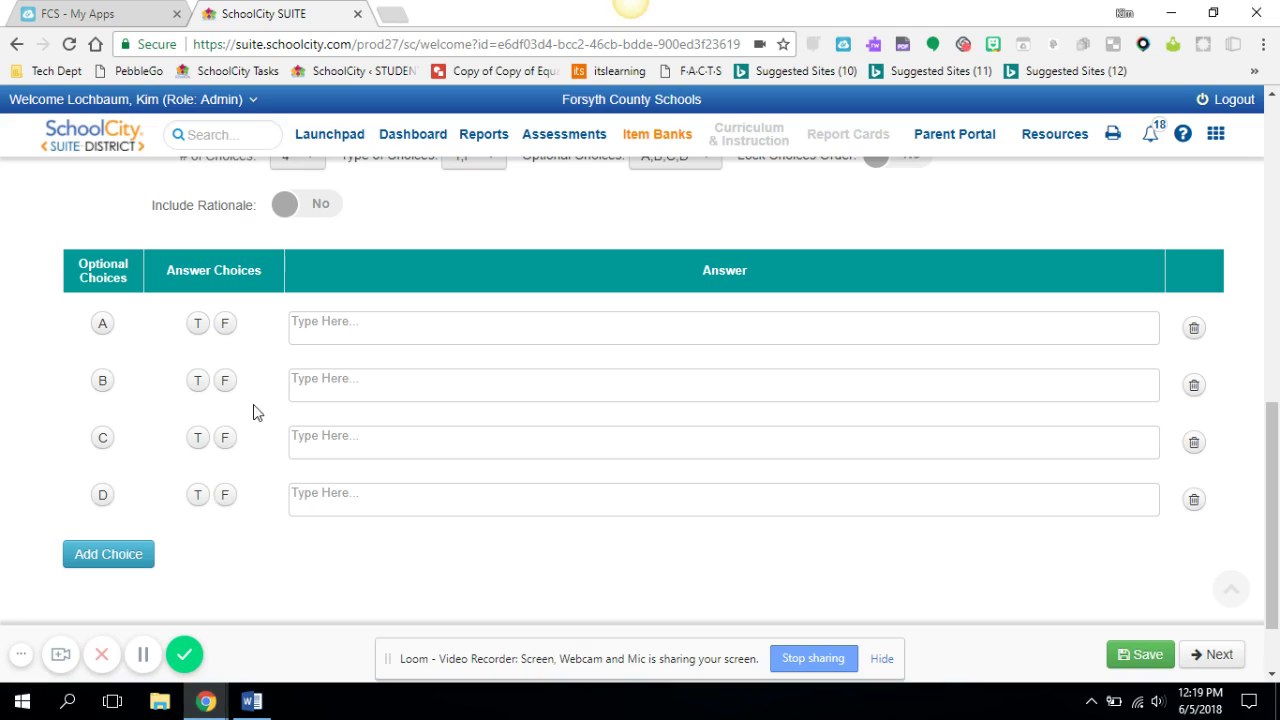
pyautogui.click(307, 323)
pyautogui.hotkey('ctrl', 'v')
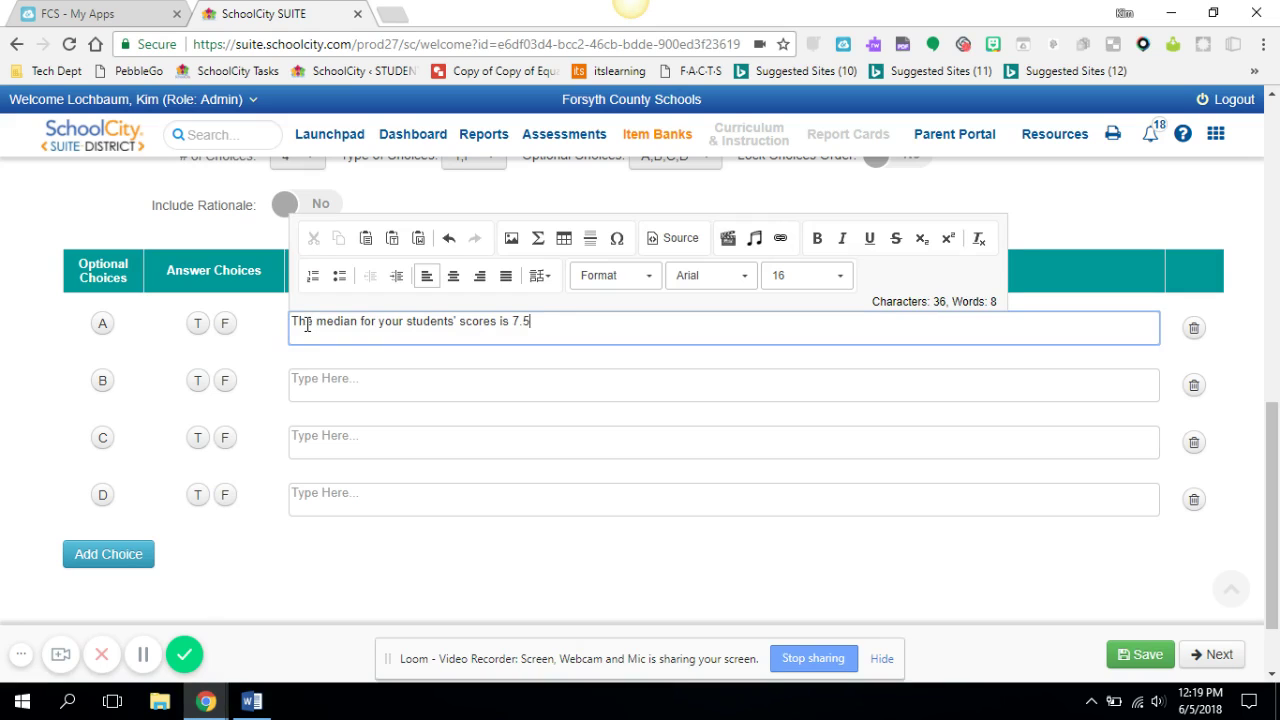
# Copy "The mode for the set of scores is 8.0" from the Word document into the answer field of choice B in SchoolCity
pyautogui.click(323, 378)
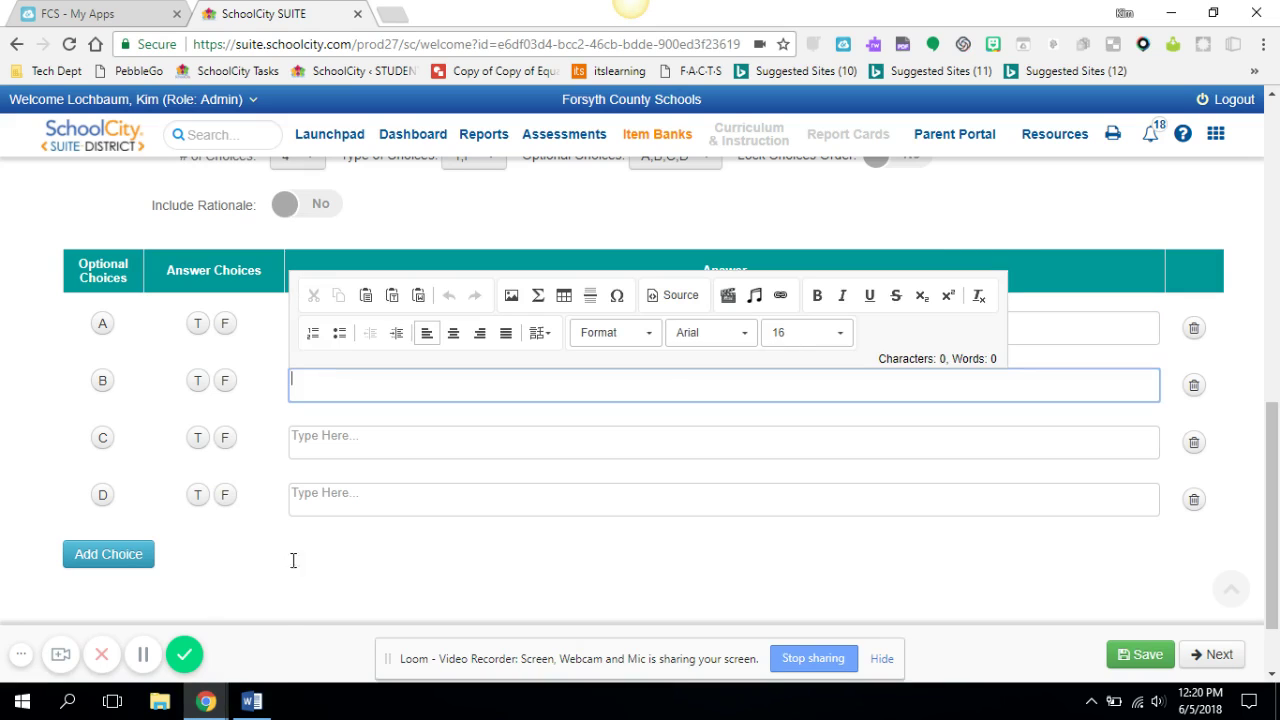
pyautogui.click(251, 701)
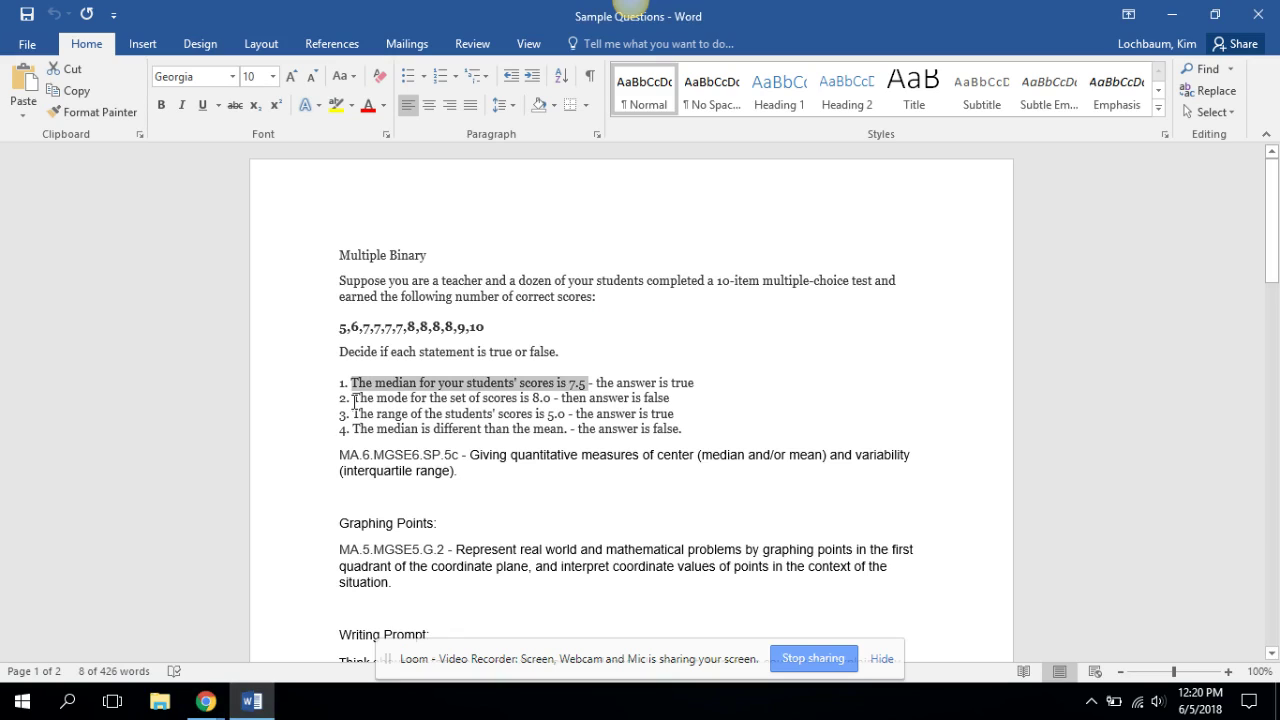
pyautogui.moveTo(354, 400); pyautogui.dragTo(557, 402)
pyautogui.hotkey('ctrl', 'c')
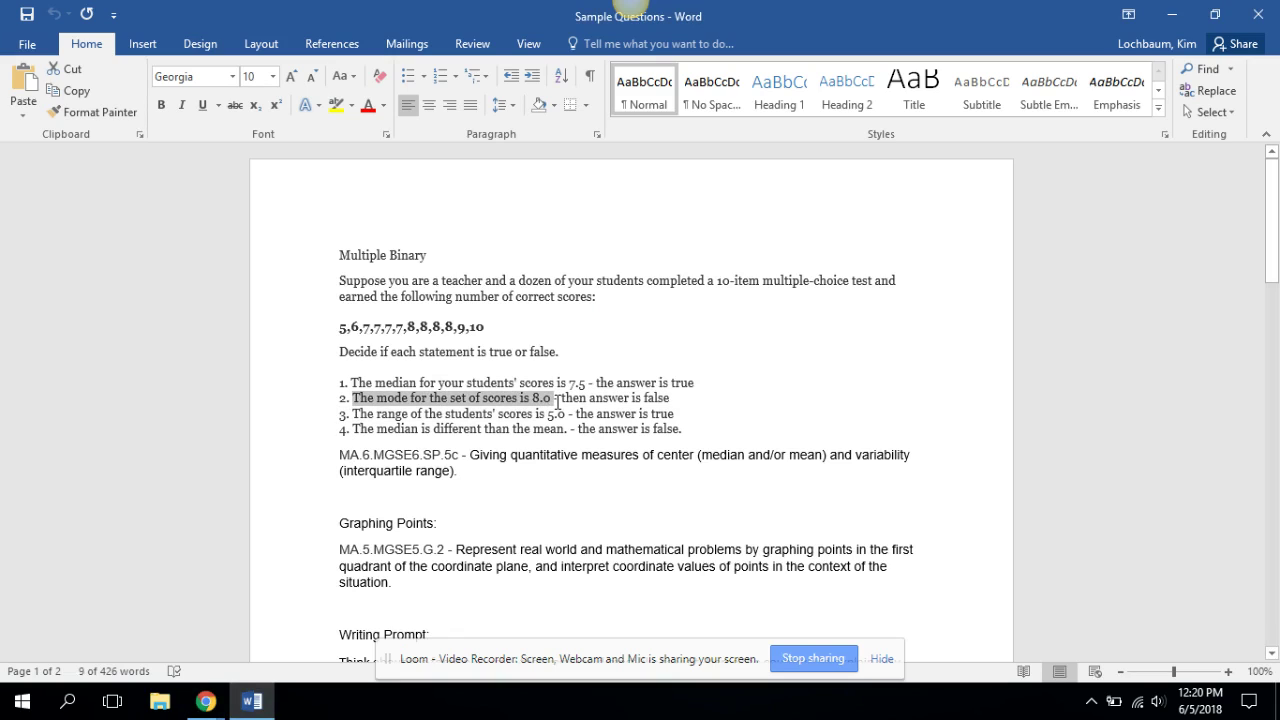
pyautogui.click(205, 701)
pyautogui.click(175, 632)
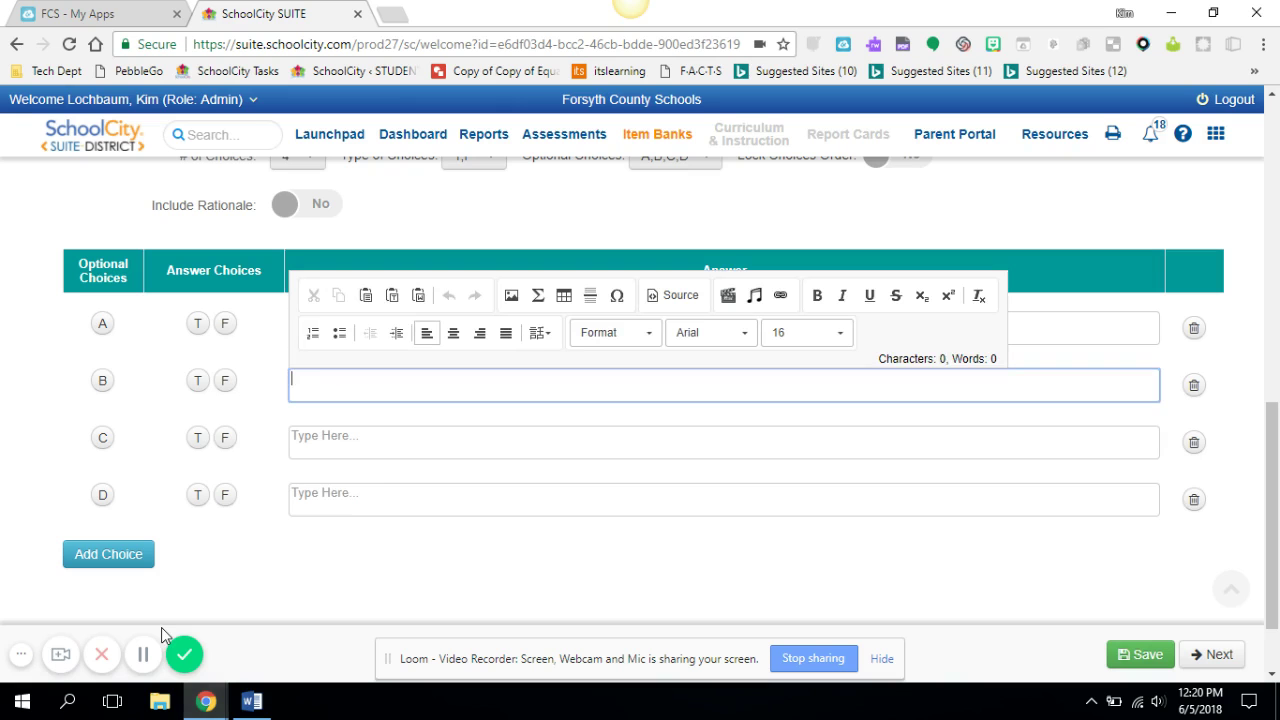
pyautogui.hotkey('ctrl', 'v')
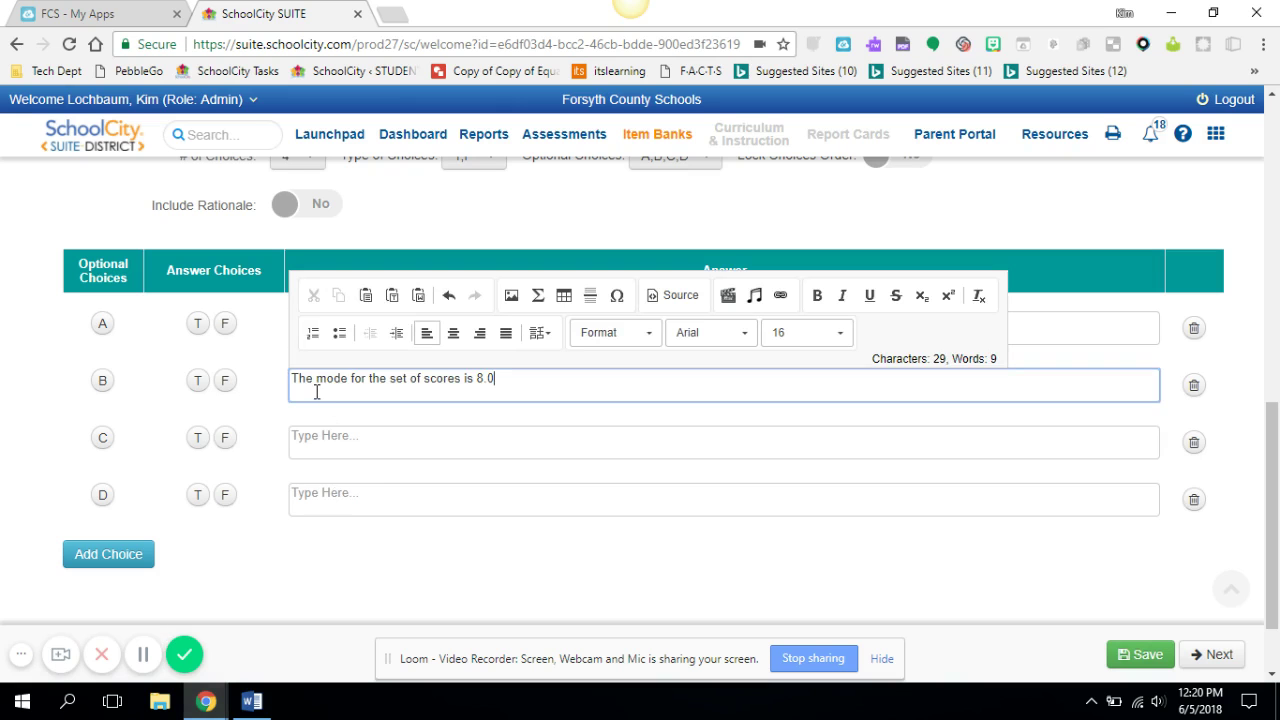
# Copy "The range of the students' scores is 5.0" from the Word document into the answer field of choice C in SchoolCity
pyautogui.click(252, 702)
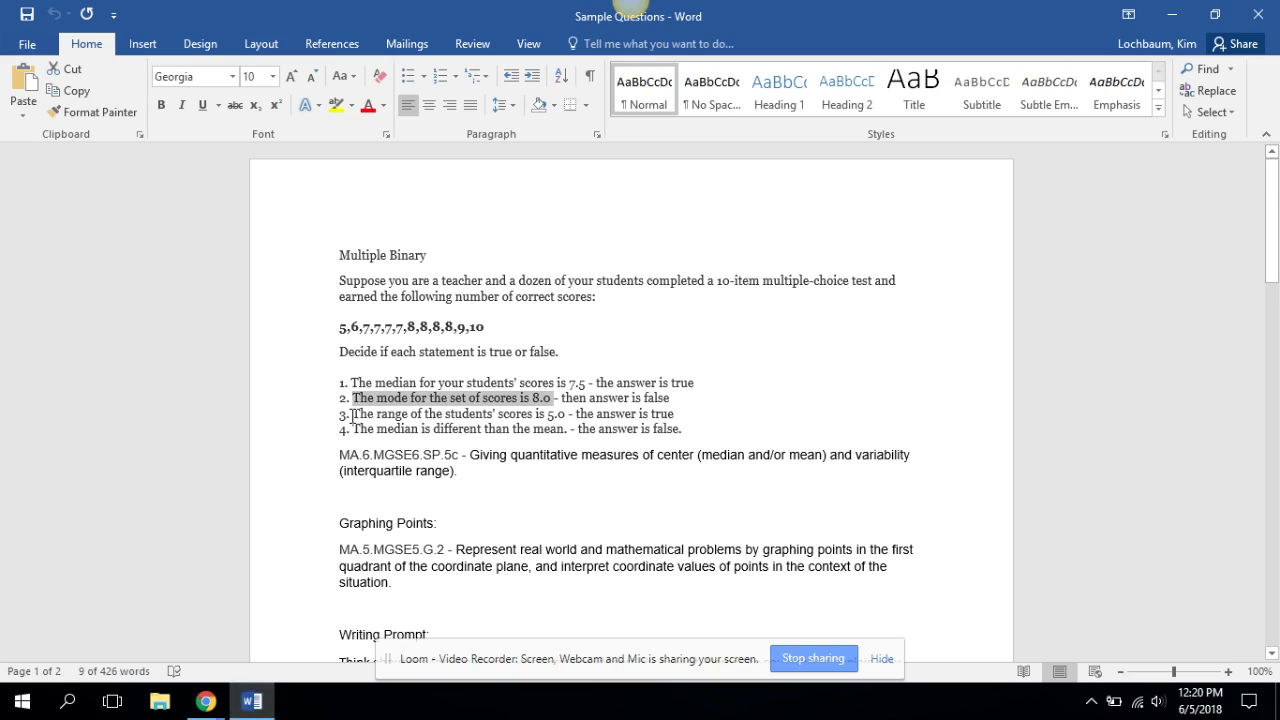
pyautogui.moveTo(355, 413); pyautogui.dragTo(568, 420)
pyautogui.hotkey('ctrl', 'c')
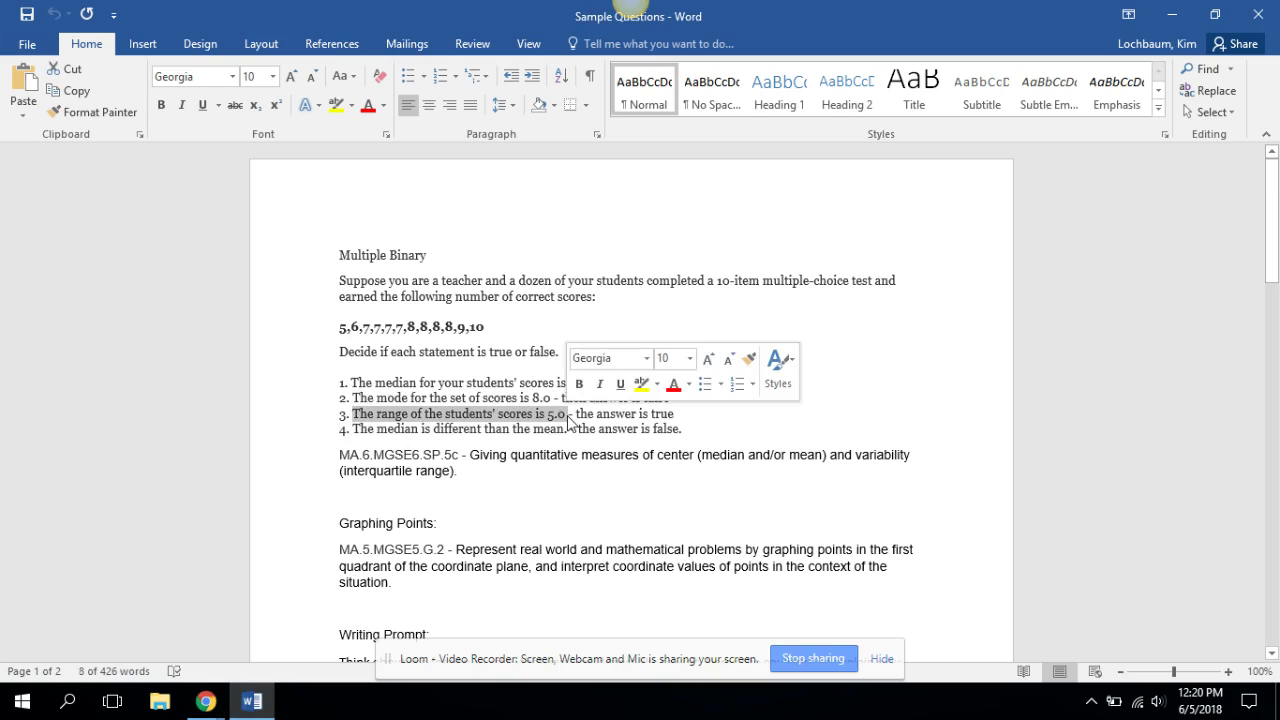
pyautogui.click(205, 702)
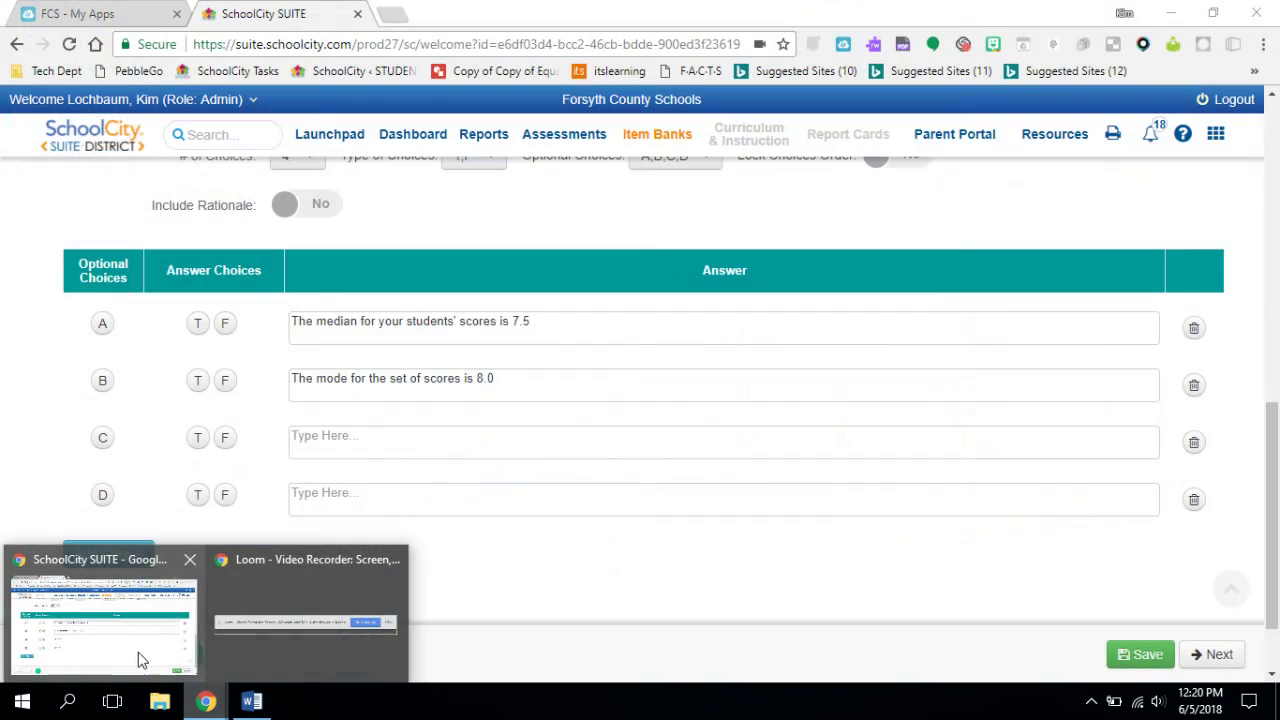
pyautogui.click(140, 660)
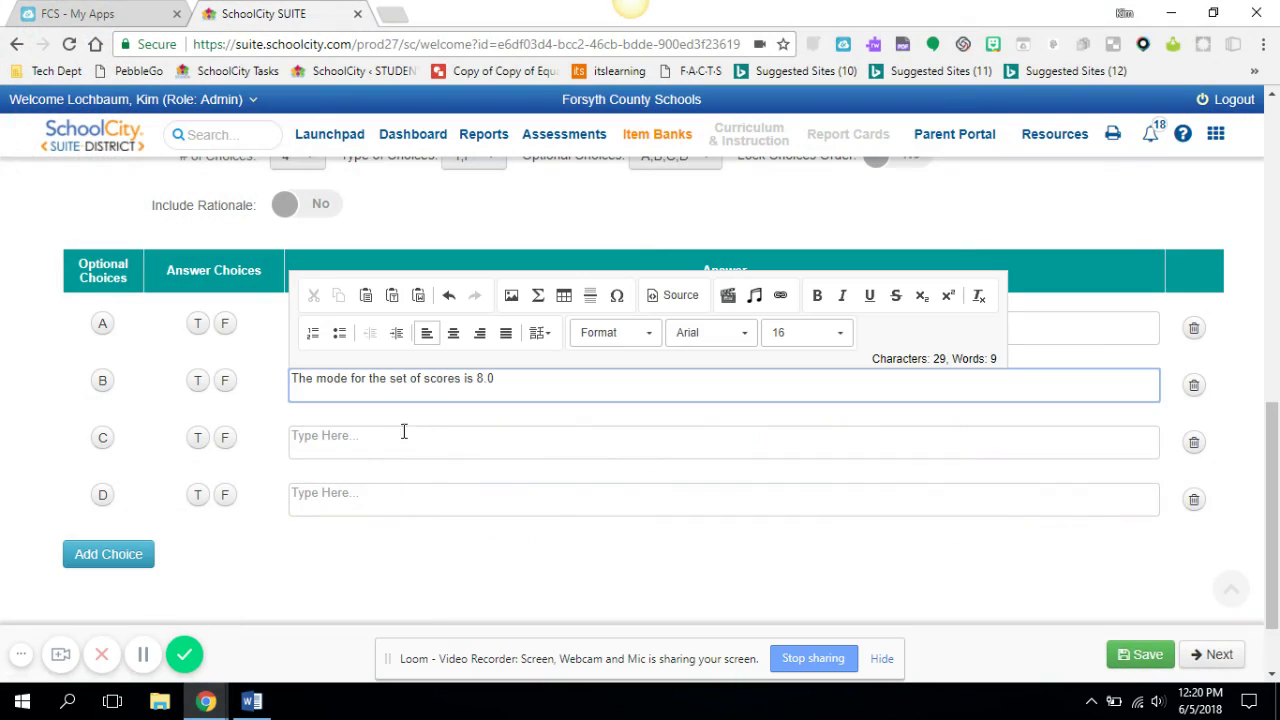
pyautogui.click(374, 434)
pyautogui.hotkey('ctrl', 'v')
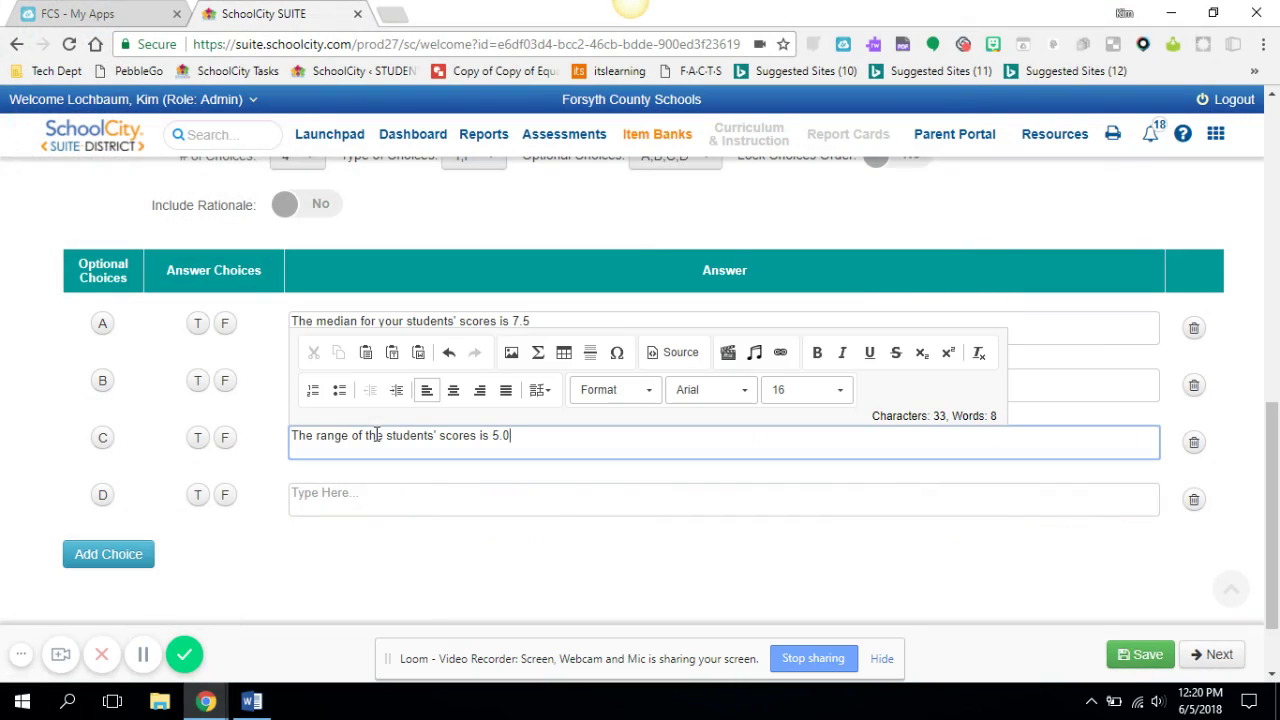
# Copy "The median is different than the mean." from the Word document into the answer field of choice D in SchoolCity
pyautogui.click(251, 702)
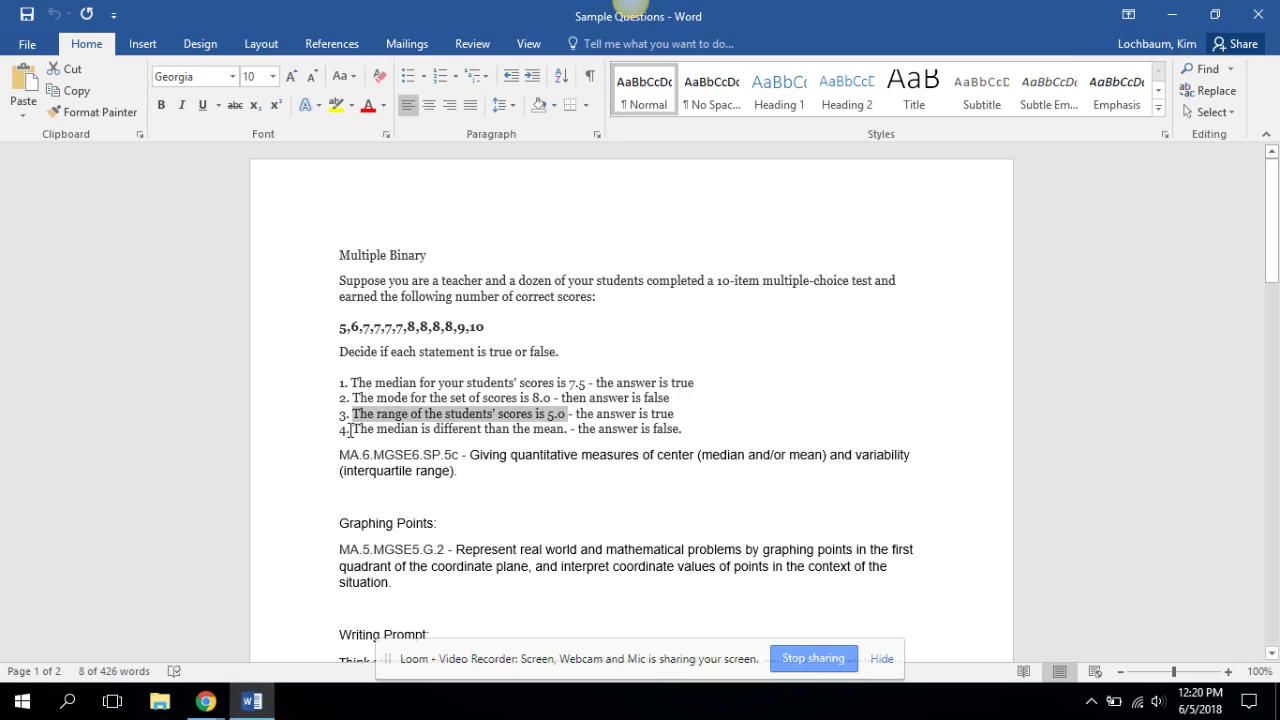
pyautogui.moveTo(355, 430); pyautogui.dragTo(570, 428)
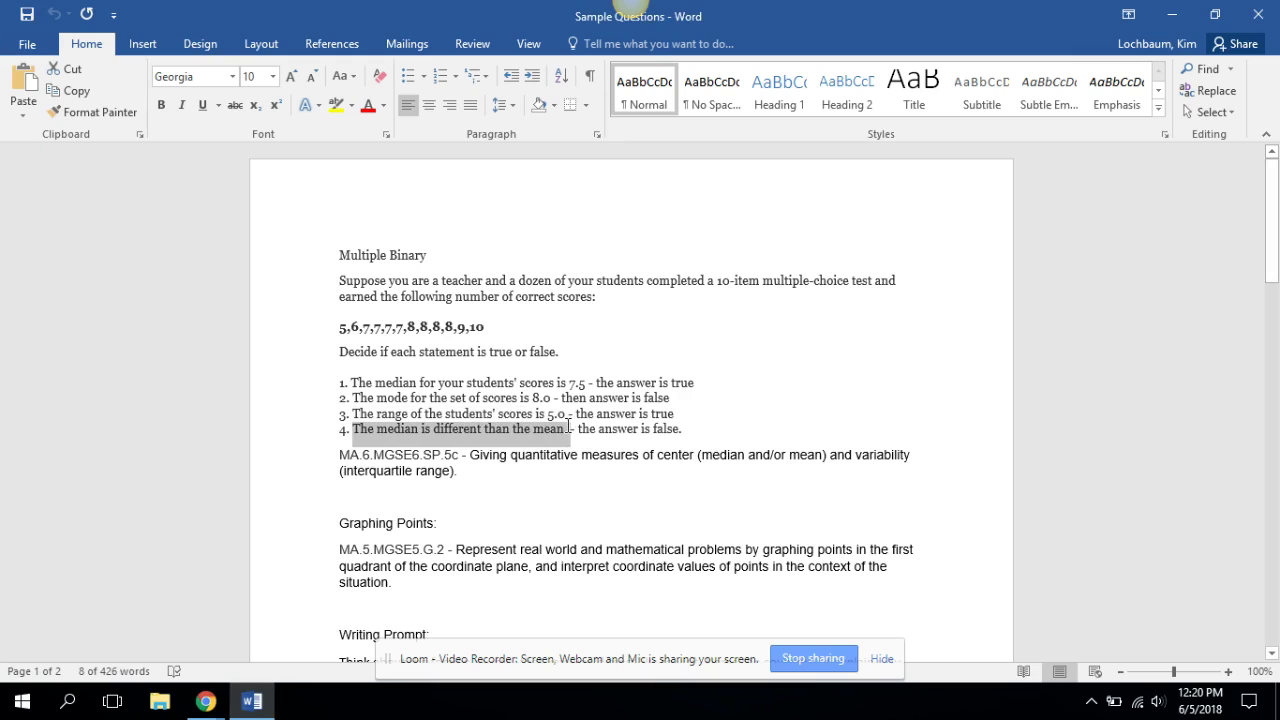
pyautogui.moveTo(567, 426); pyautogui.dragTo(568, 428)
pyautogui.hotkey('ctrl', 'c')
pyautogui.click(206, 702)
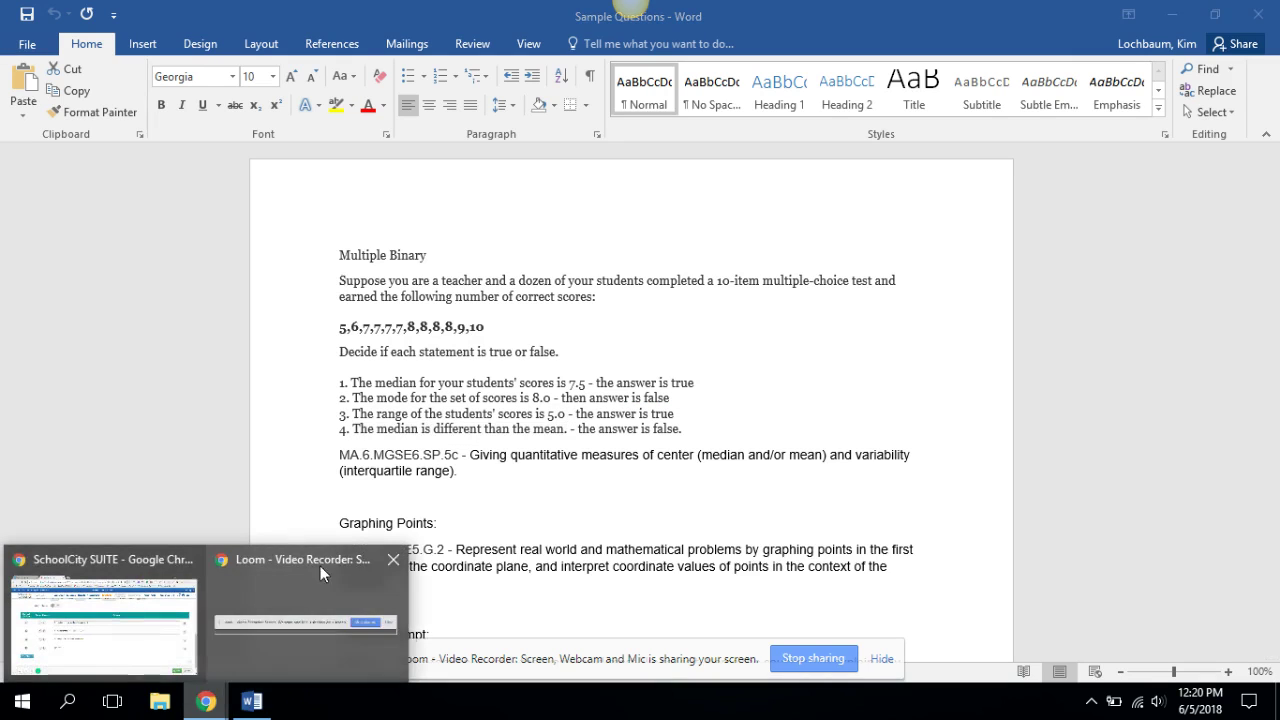
pyautogui.click(129, 659)
pyautogui.click(306, 503)
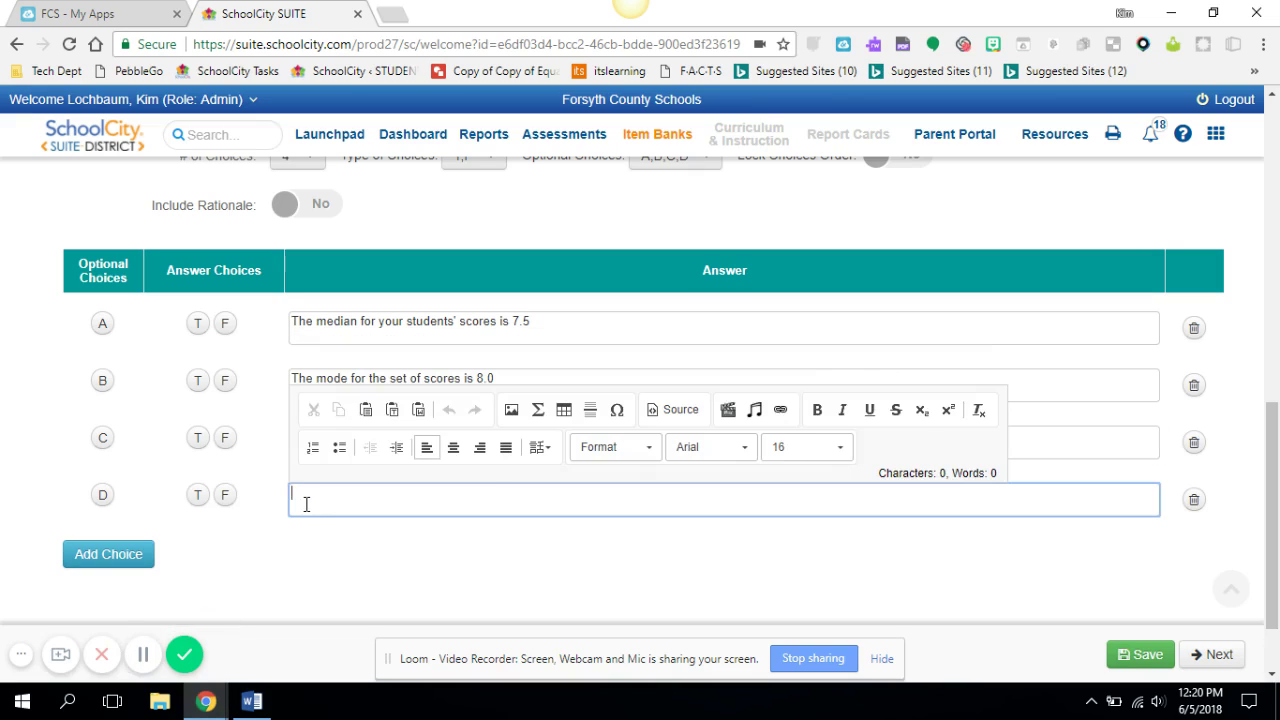
pyautogui.hotkey('ctrl', 'v')
# Check the answer key in the Word document and mark choices A and C as T and B and D as F in SchoolCity
pyautogui.click(251, 702)
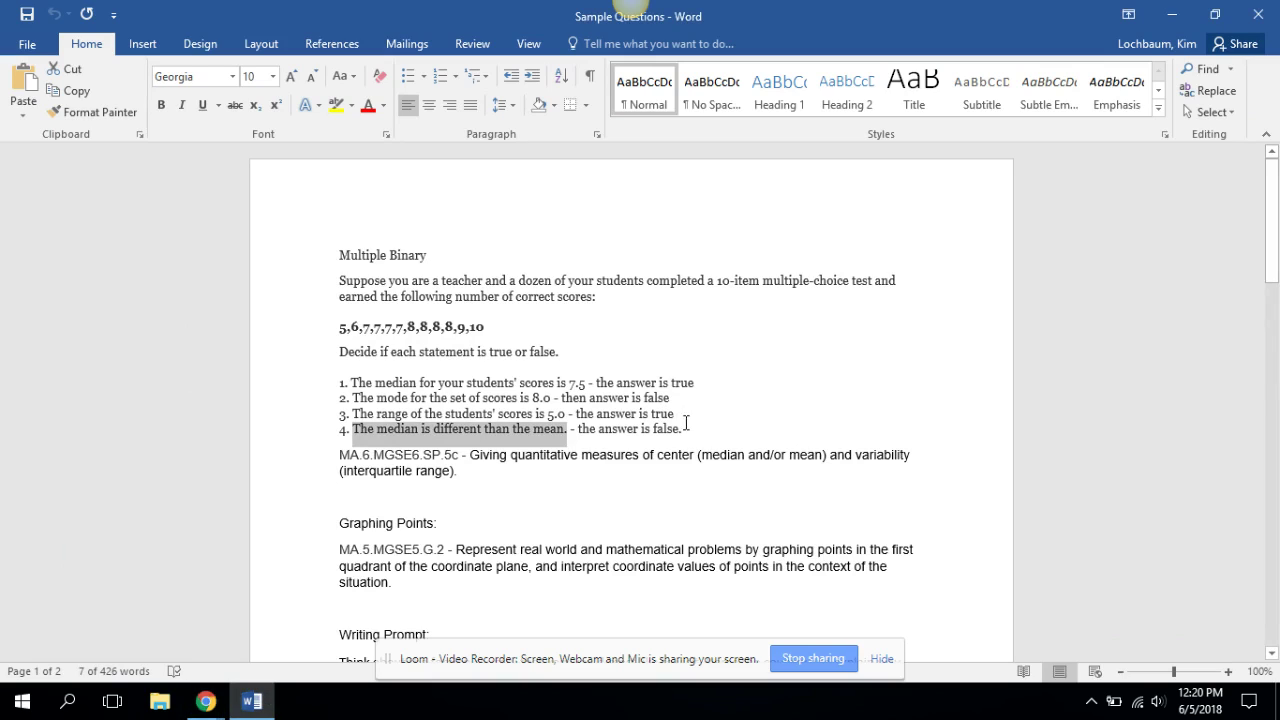
pyautogui.click(206, 702)
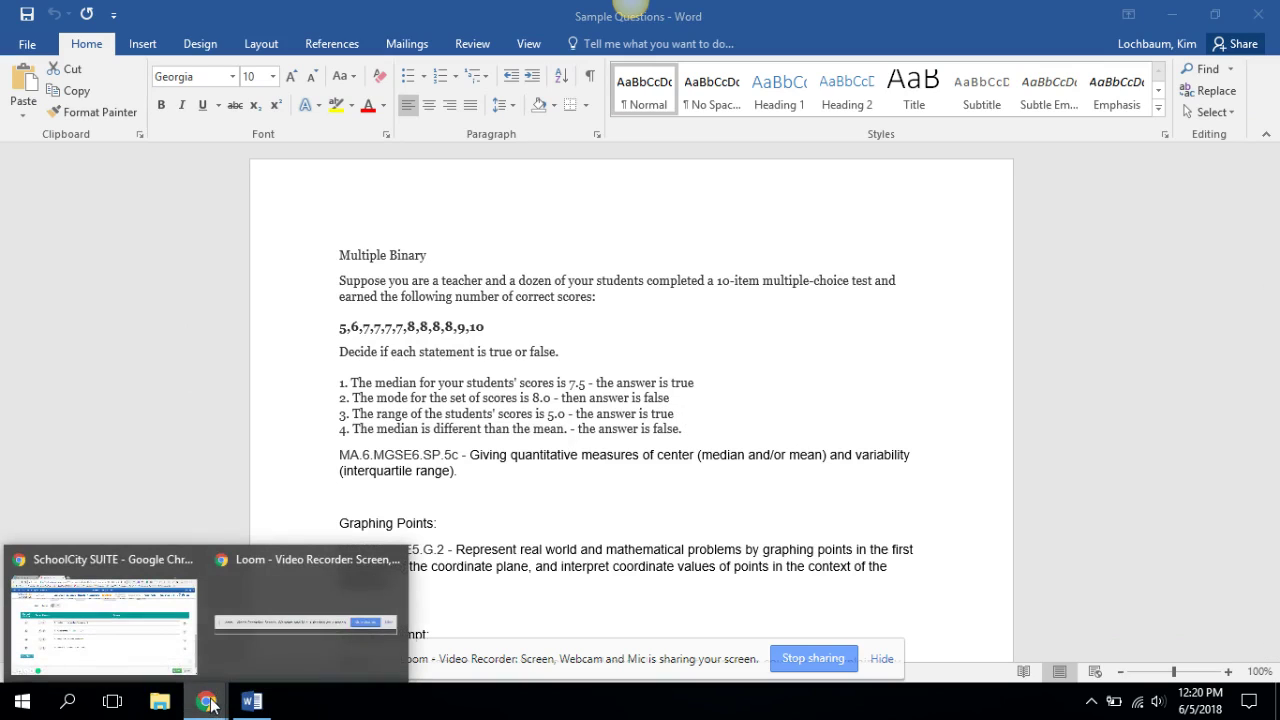
pyautogui.click(166, 633)
pyautogui.click(197, 323)
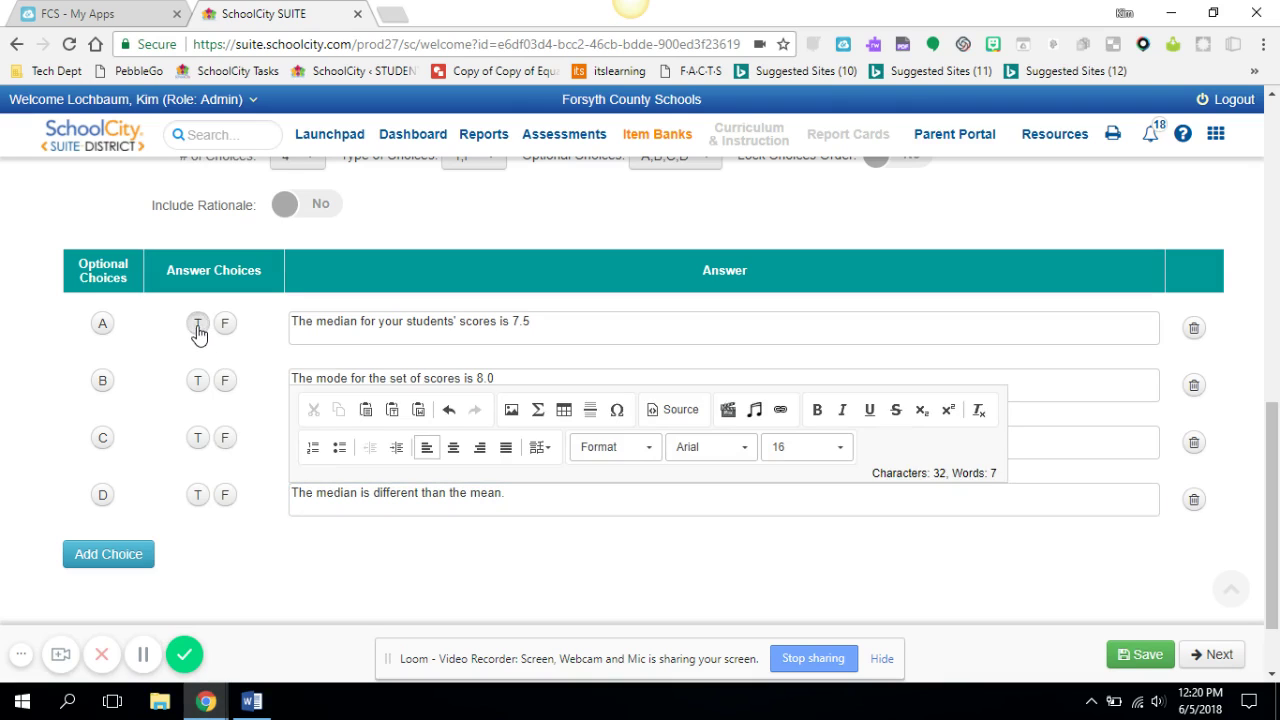
pyautogui.click(226, 381)
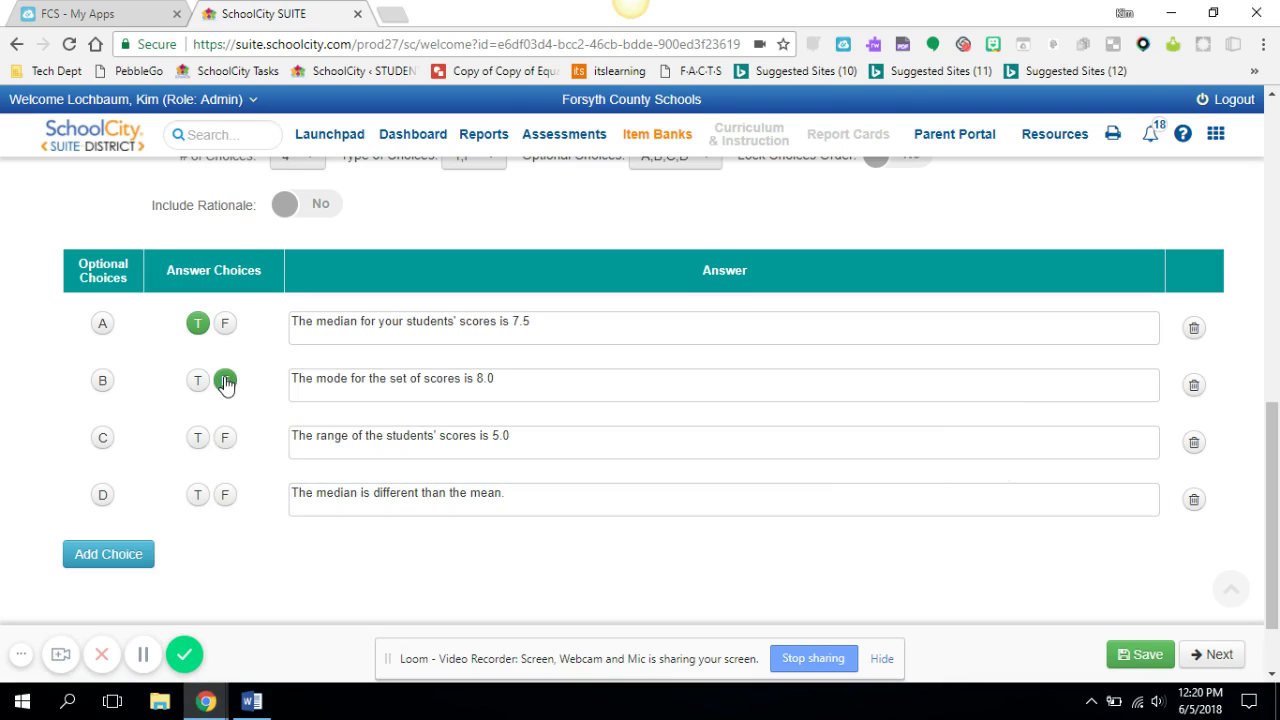
pyautogui.click(201, 444)
pyautogui.click(226, 495)
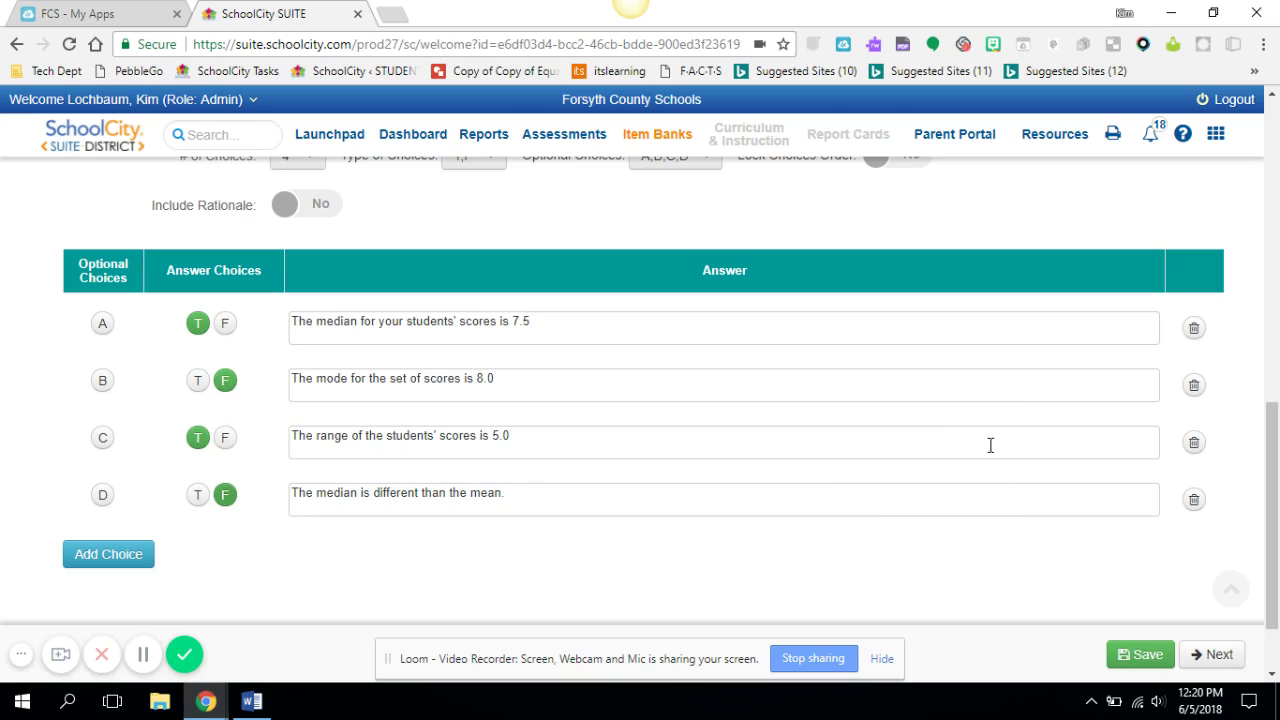
# Set the item's total possible points to 3
pyautogui.moveTo(1275, 427); pyautogui.dragTo(1275, 401)
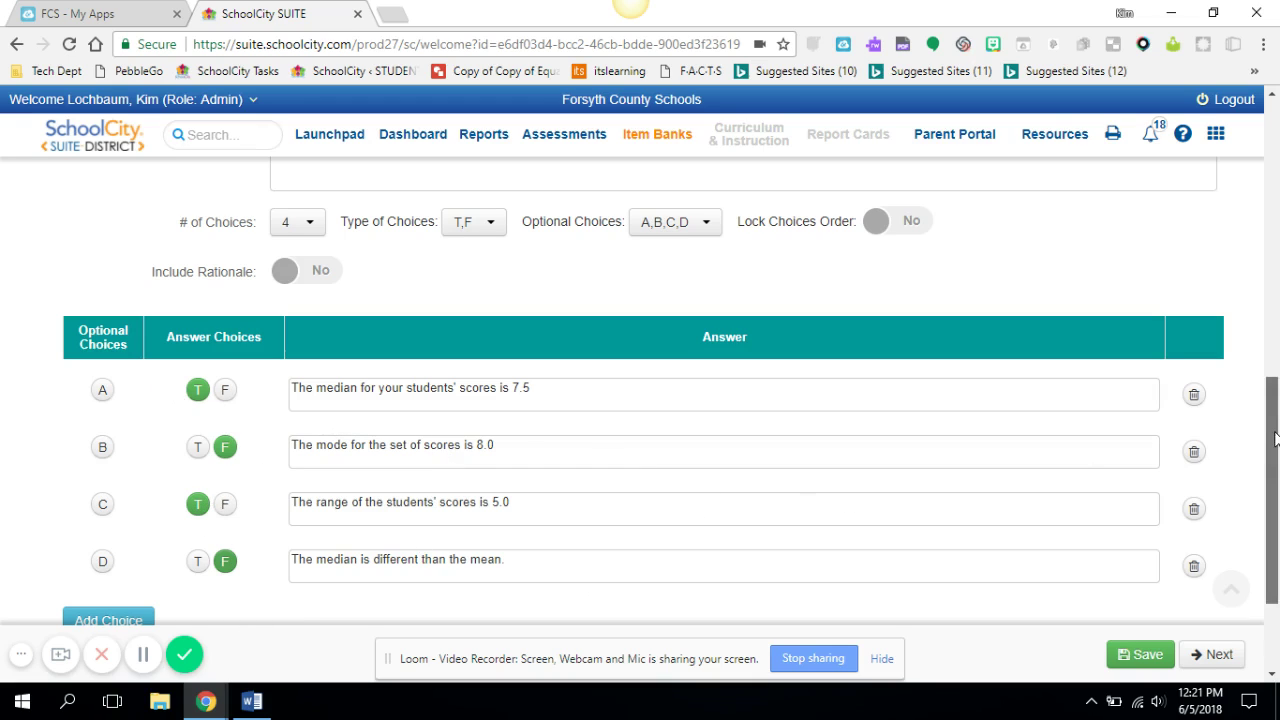
pyautogui.scroll(2, 956, 343)
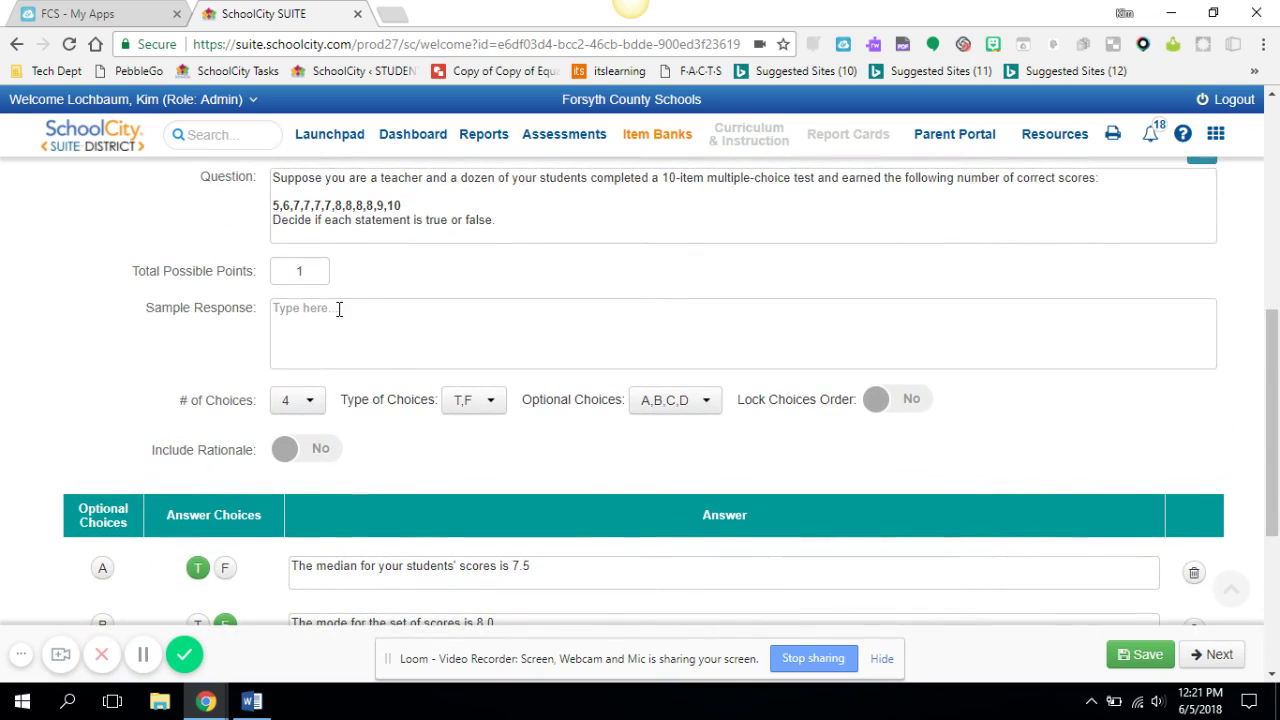
pyautogui.click(315, 275)
pyautogui.press('BackSpace')
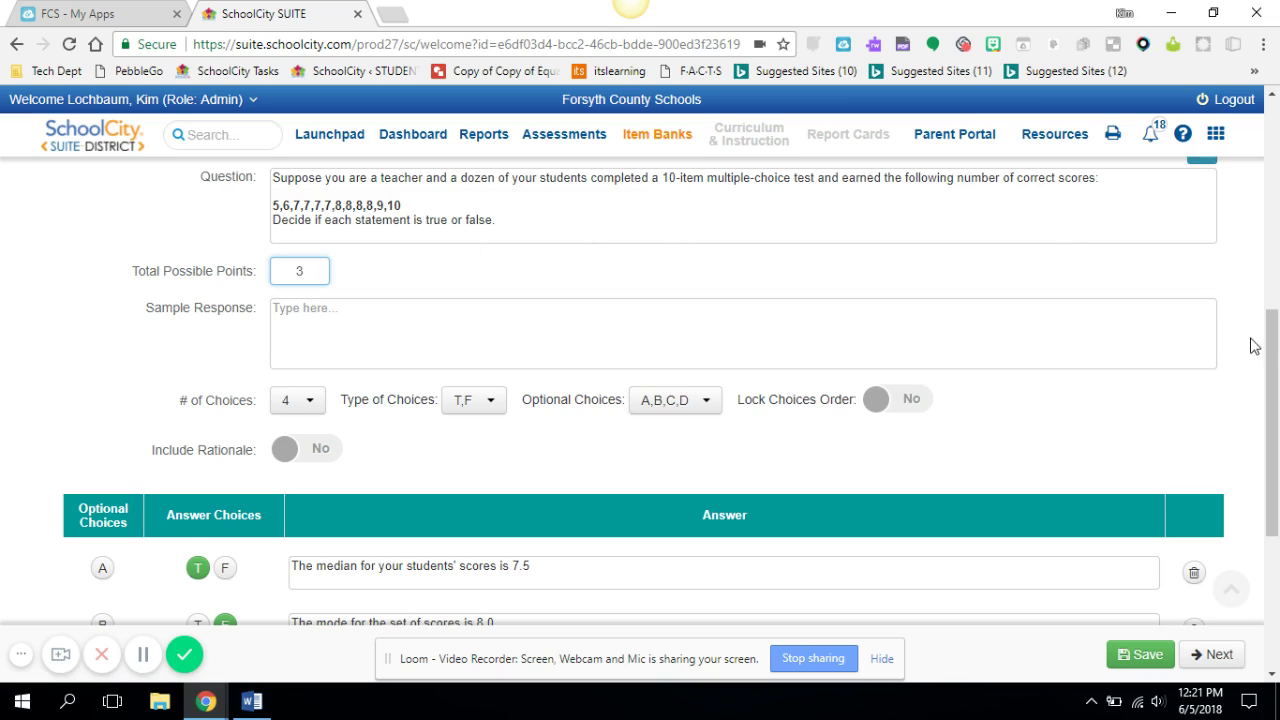
# Continue to the item's Add Standards stage and check the Multiple Binary standard in the Word document Sample Questions
pyautogui.moveTo(1272, 363); pyautogui.dragTo(1272, 453)
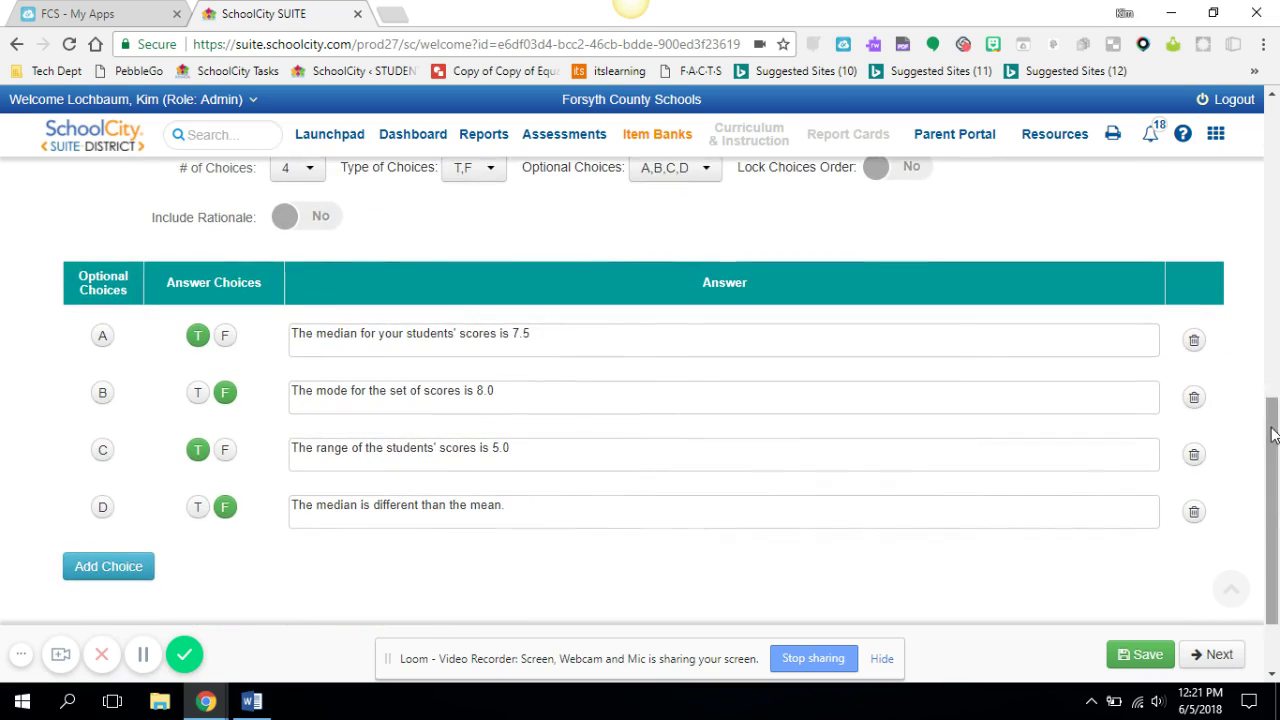
pyautogui.click(1213, 657)
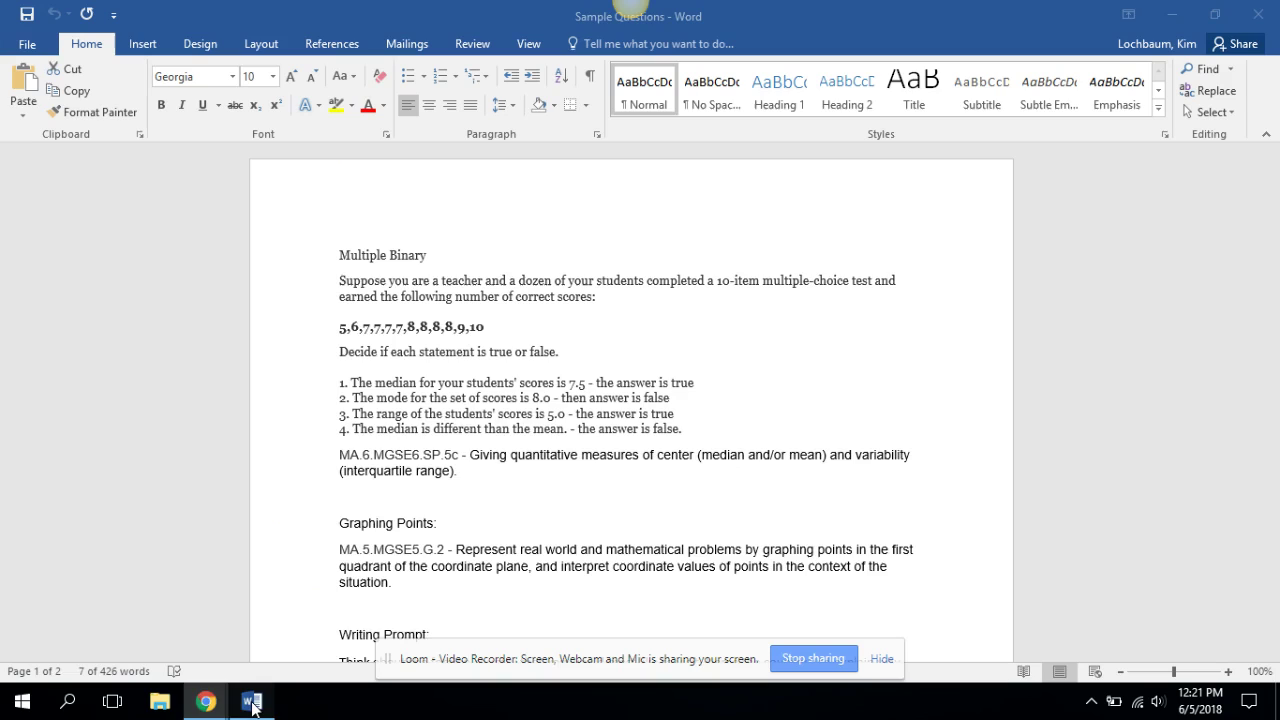
pyautogui.click(252, 702)
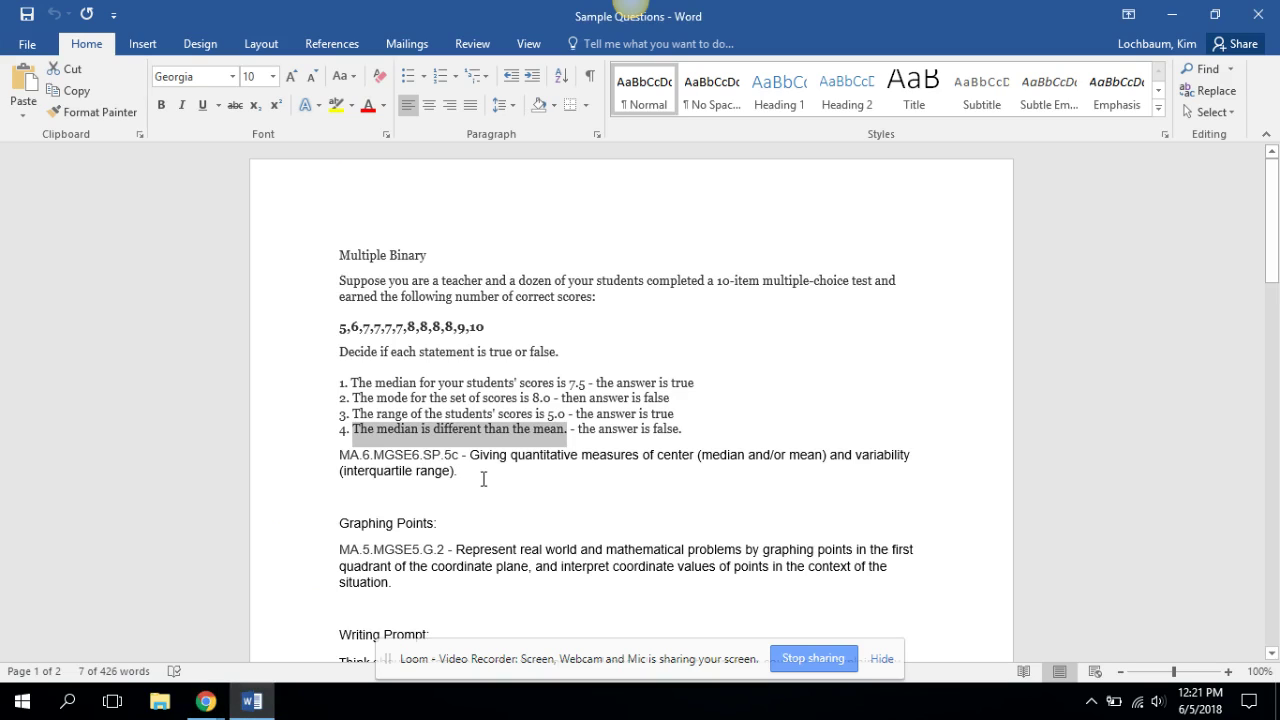
pyautogui.click(206, 702)
pyautogui.click(155, 647)
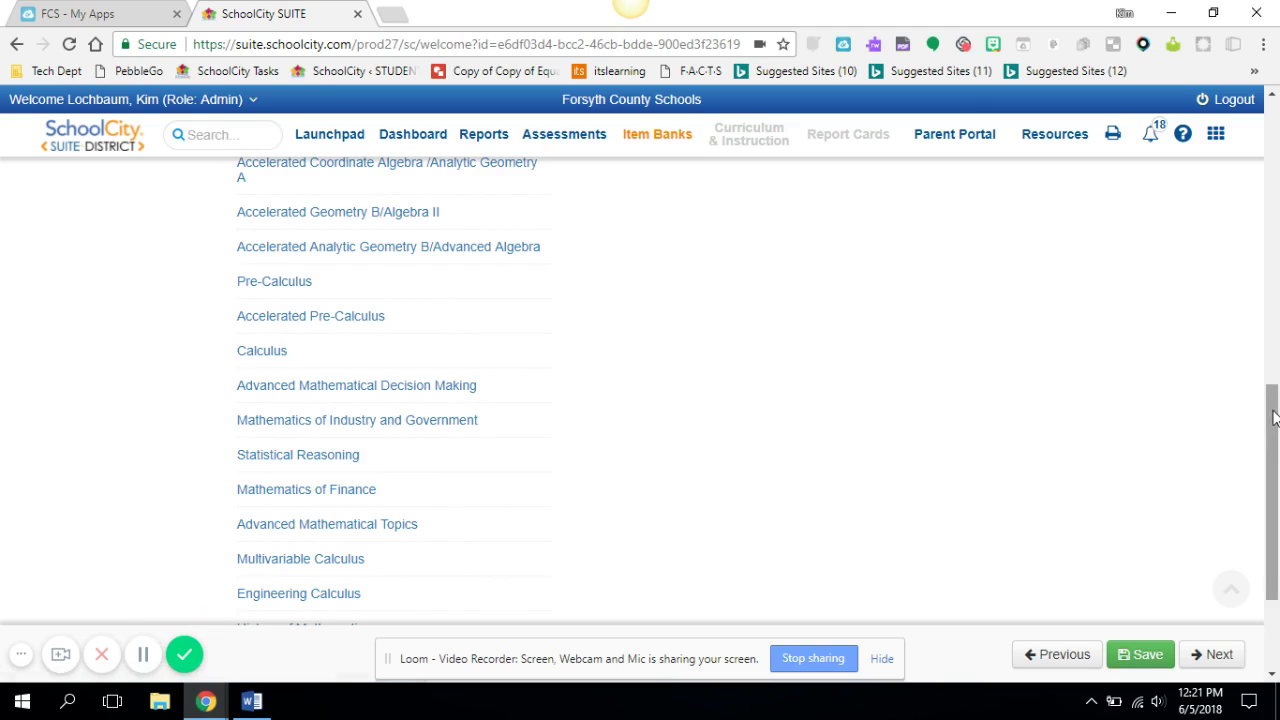
pyautogui.moveTo(1268, 420); pyautogui.dragTo(1276, 162)
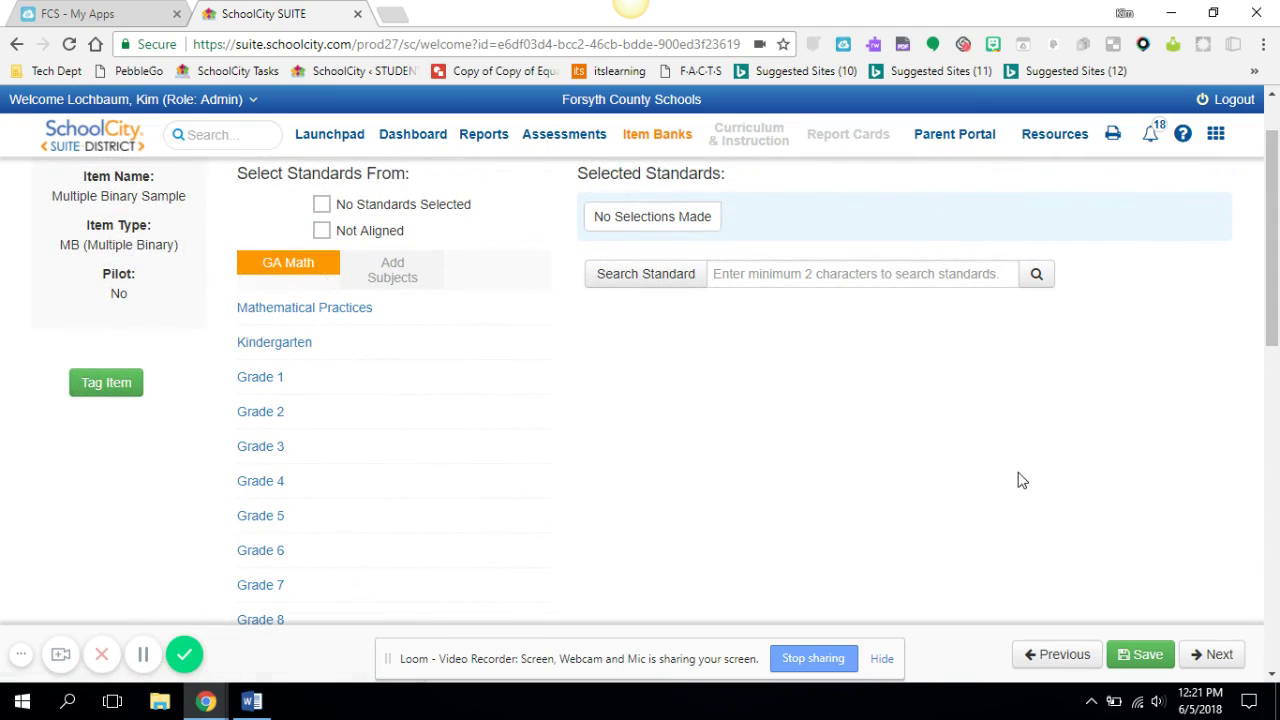
pyautogui.moveTo(1272, 316); pyautogui.dragTo(1272, 286)
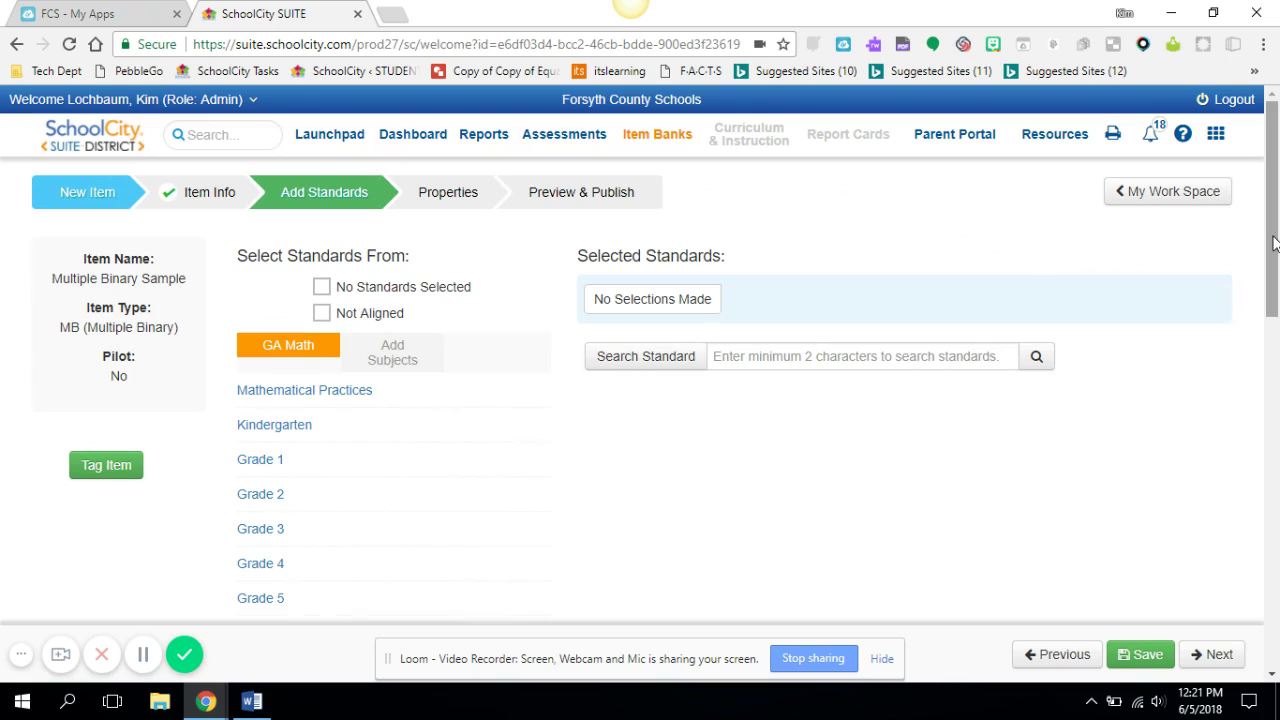
# Return to the item info and change the item's grade to 6
pyautogui.click(216, 205)
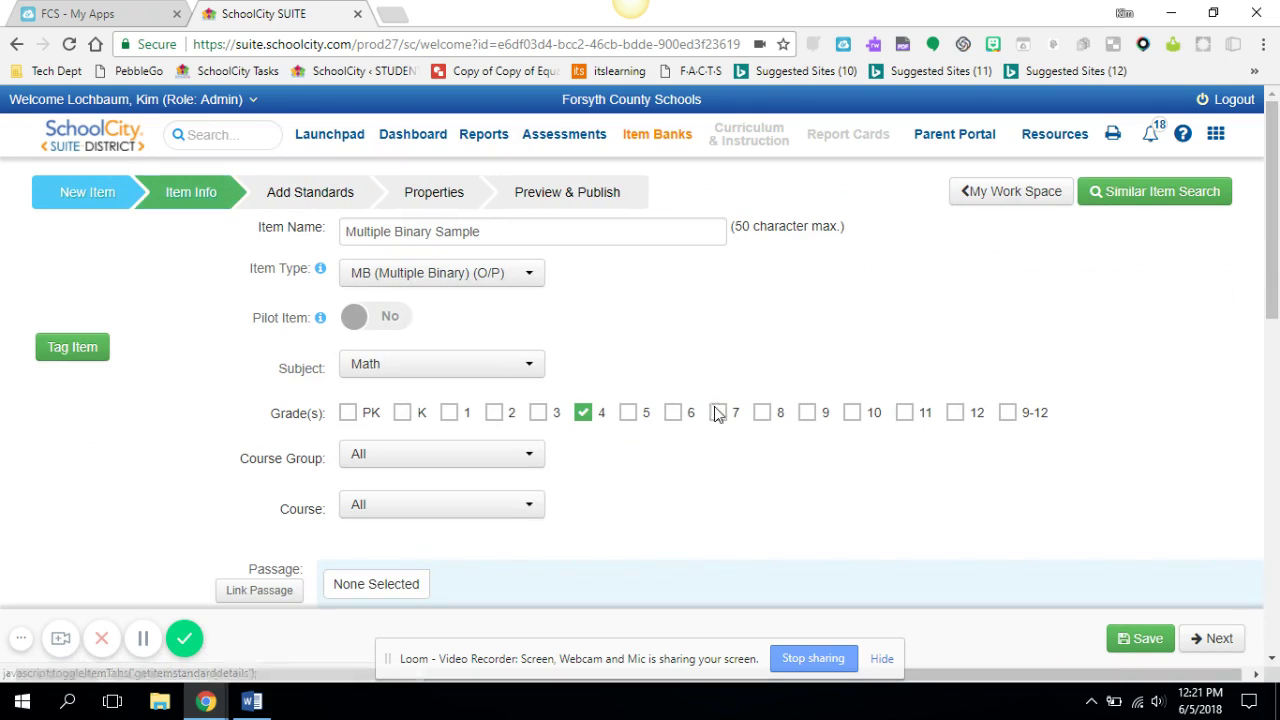
pyautogui.click(582, 414)
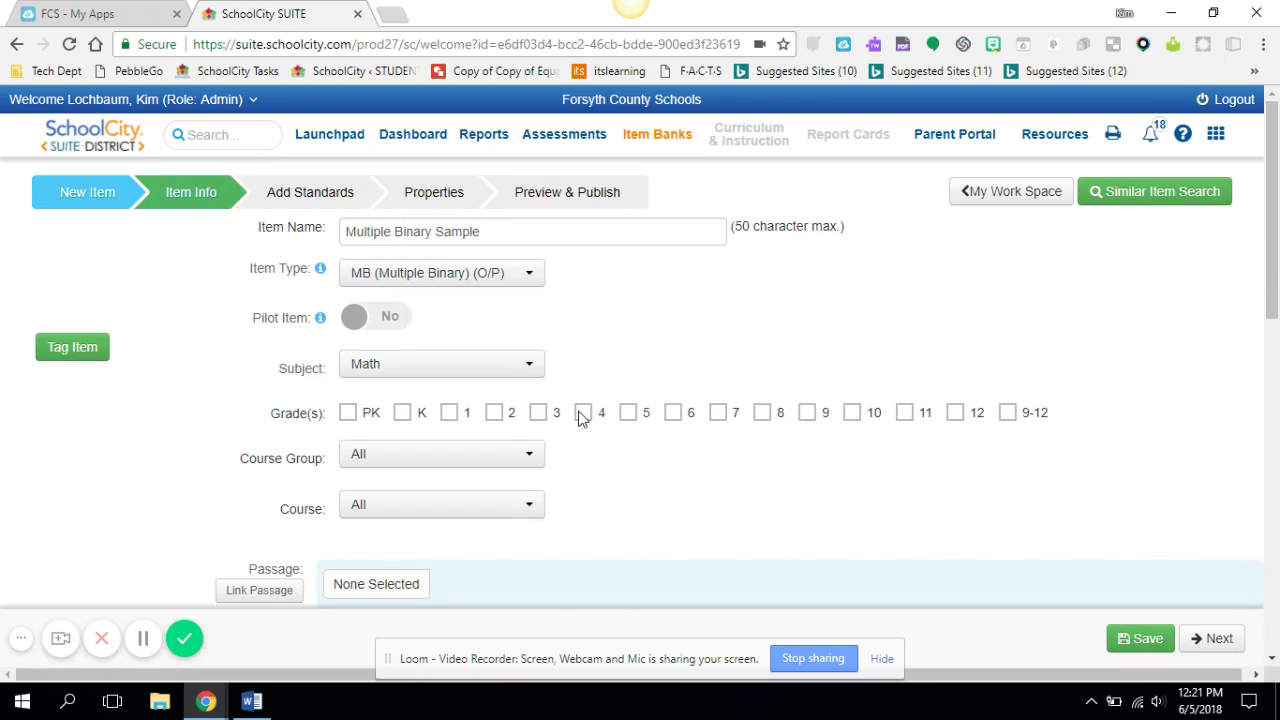
pyautogui.click(672, 413)
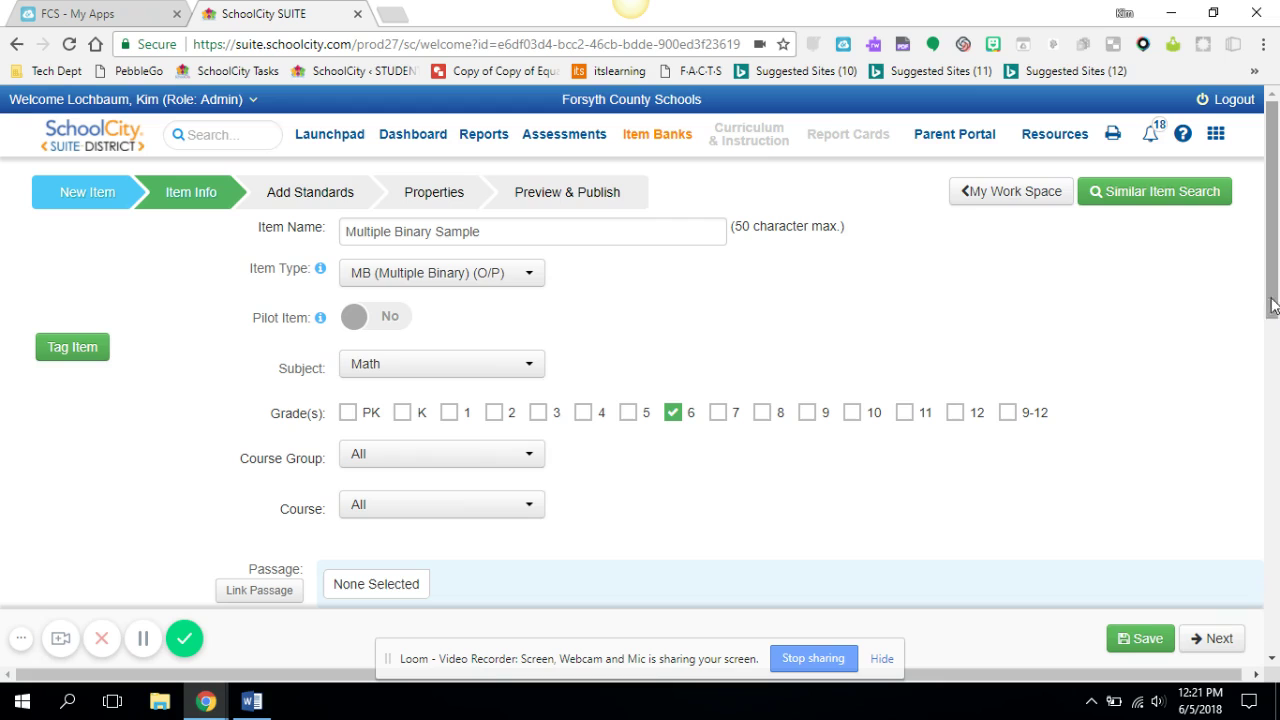
# Align the item to the Grade 6 Statistics and Probability standard MA.6.MGSE6.SP.5c and continue to the item's properties
pyautogui.click(288, 193)
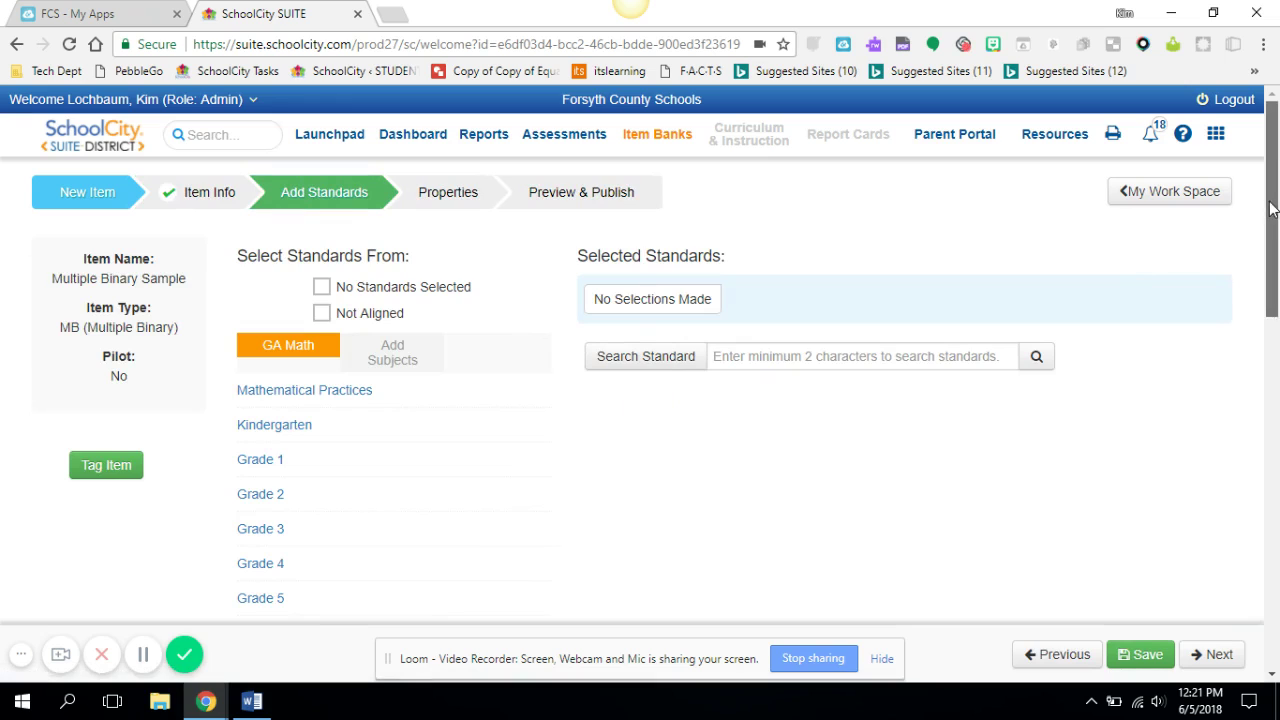
pyautogui.moveTo(1270, 212); pyautogui.dragTo(1270, 274)
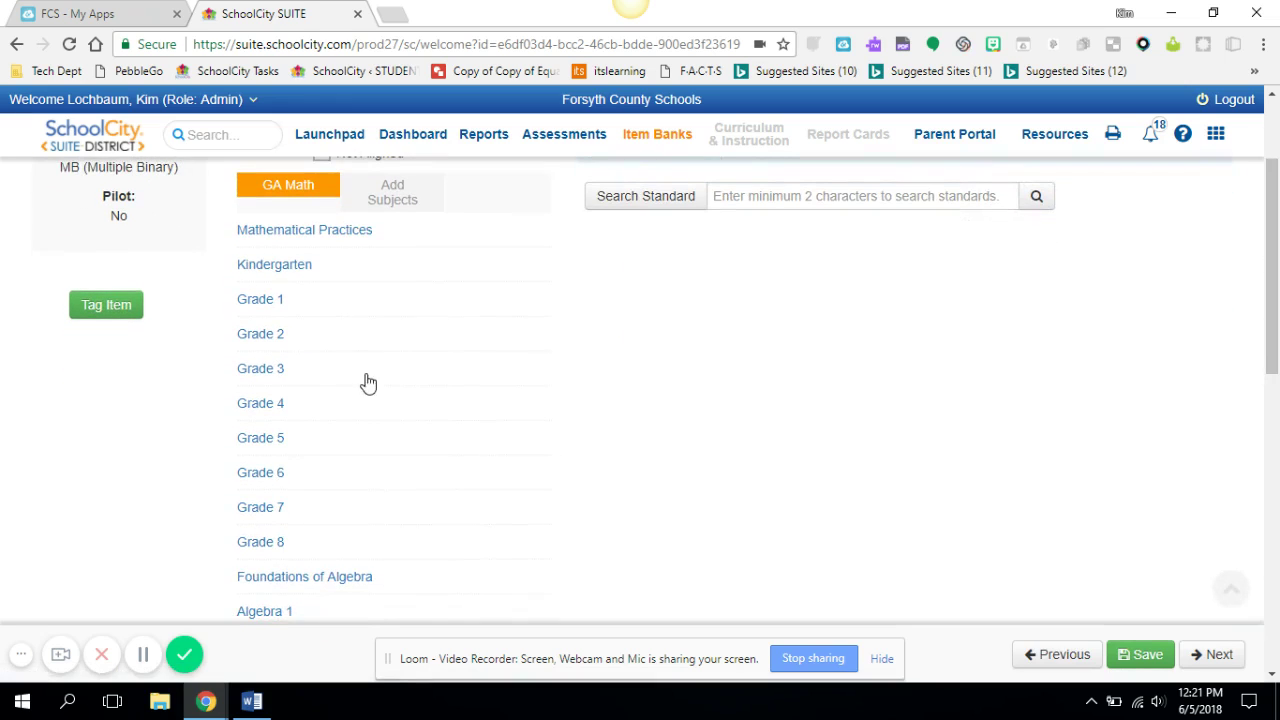
pyautogui.click(270, 476)
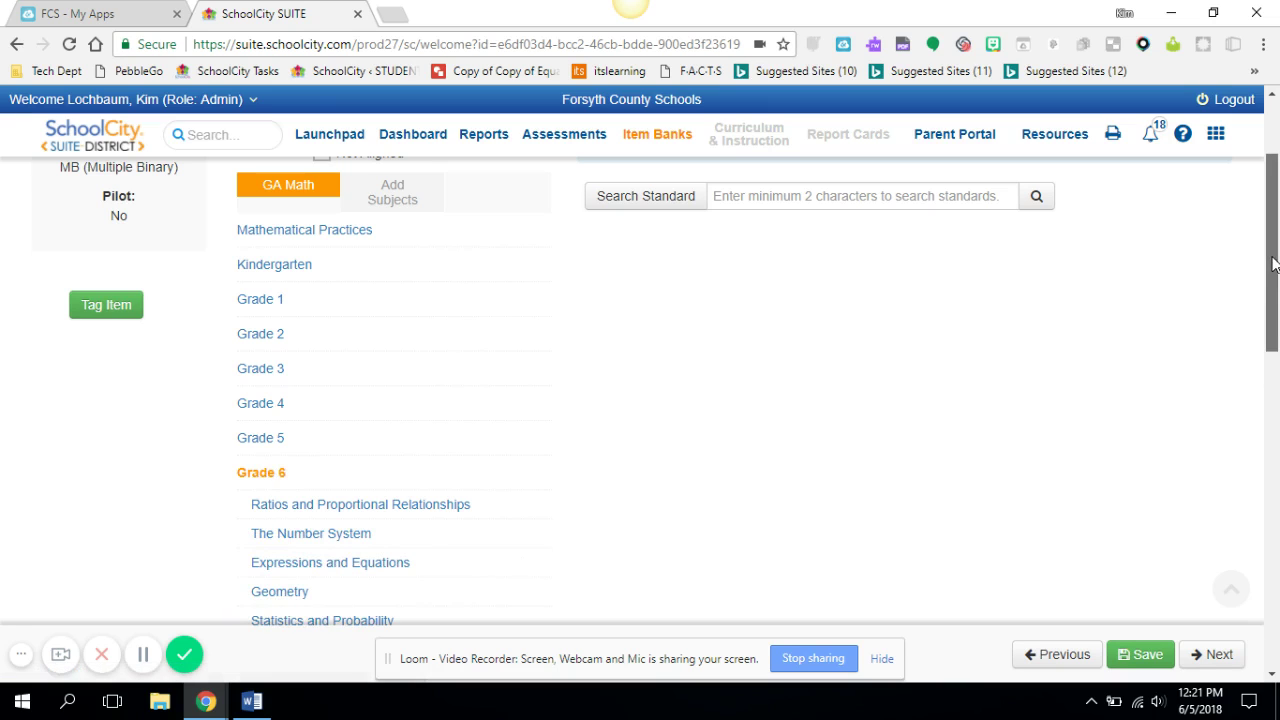
pyautogui.moveTo(1272, 268); pyautogui.dragTo(1274, 308)
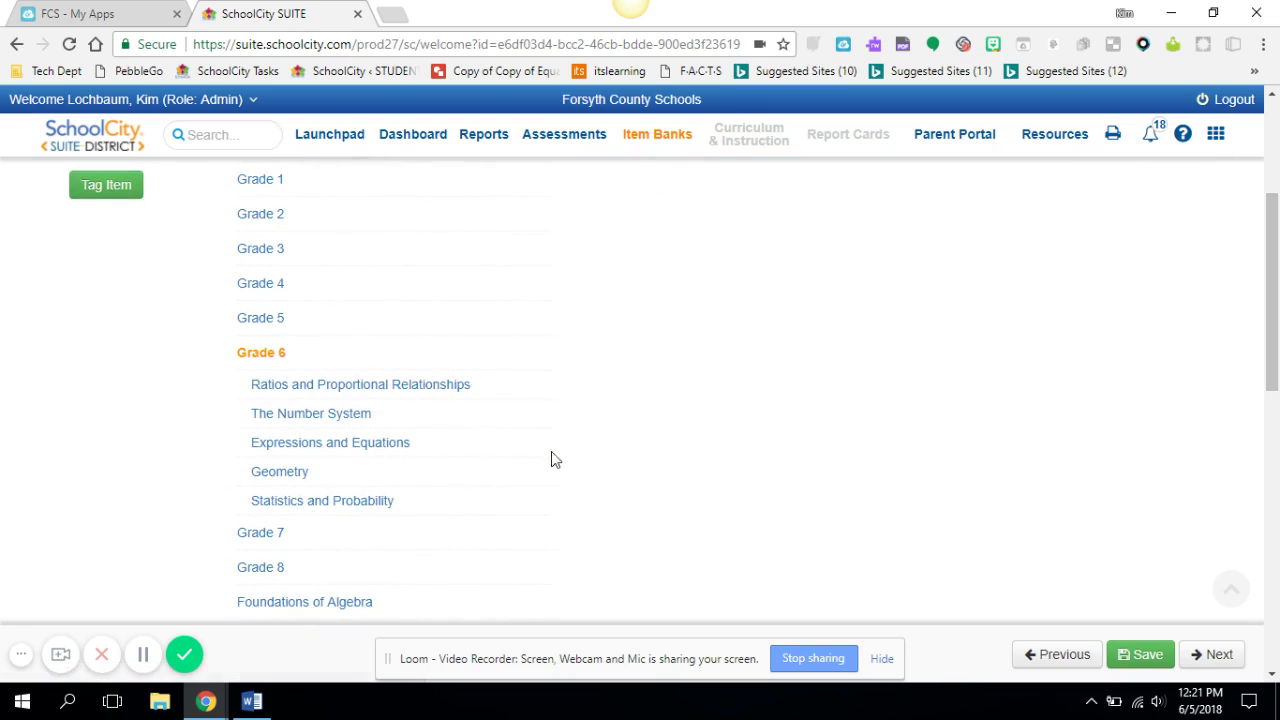
pyautogui.click(381, 509)
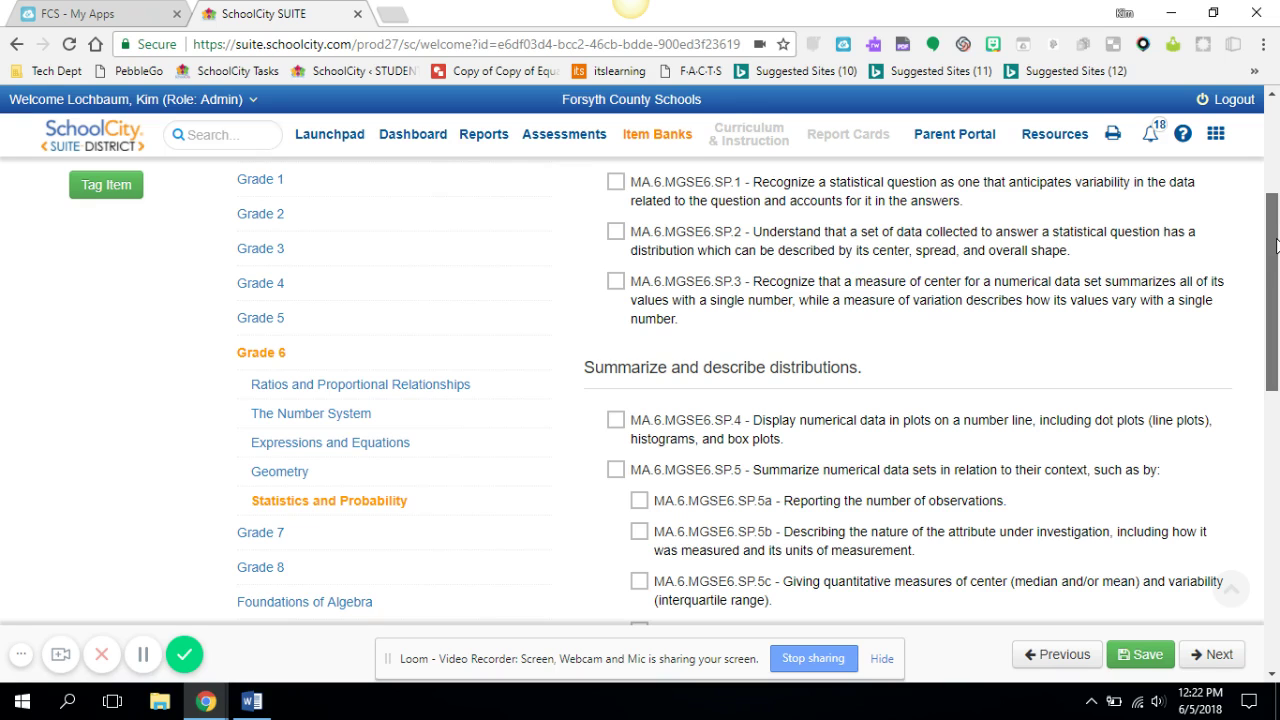
pyautogui.moveTo(1274, 244); pyautogui.dragTo(1274, 278)
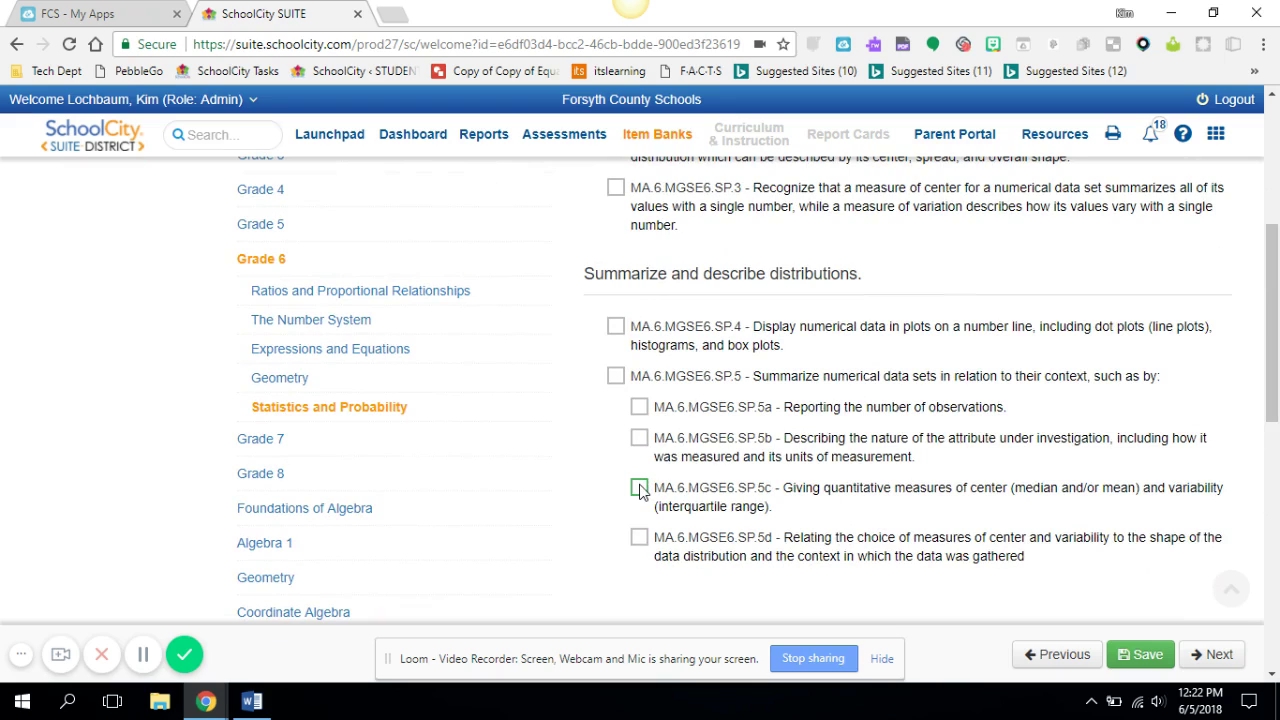
pyautogui.click(1213, 657)
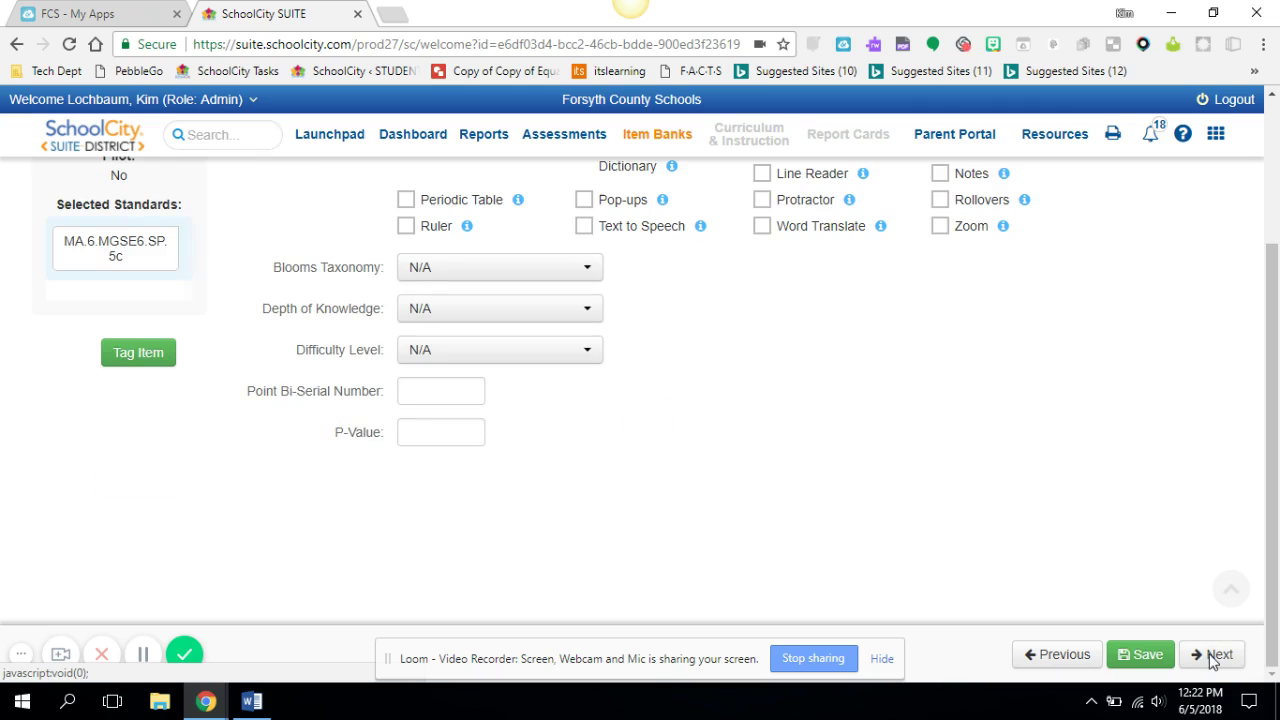
# Find the existing tag Sample, apply it to the item, and continue to the item's Preview & Publish stage
pyautogui.moveTo(1274, 544); pyautogui.dragTo(1270, 474)
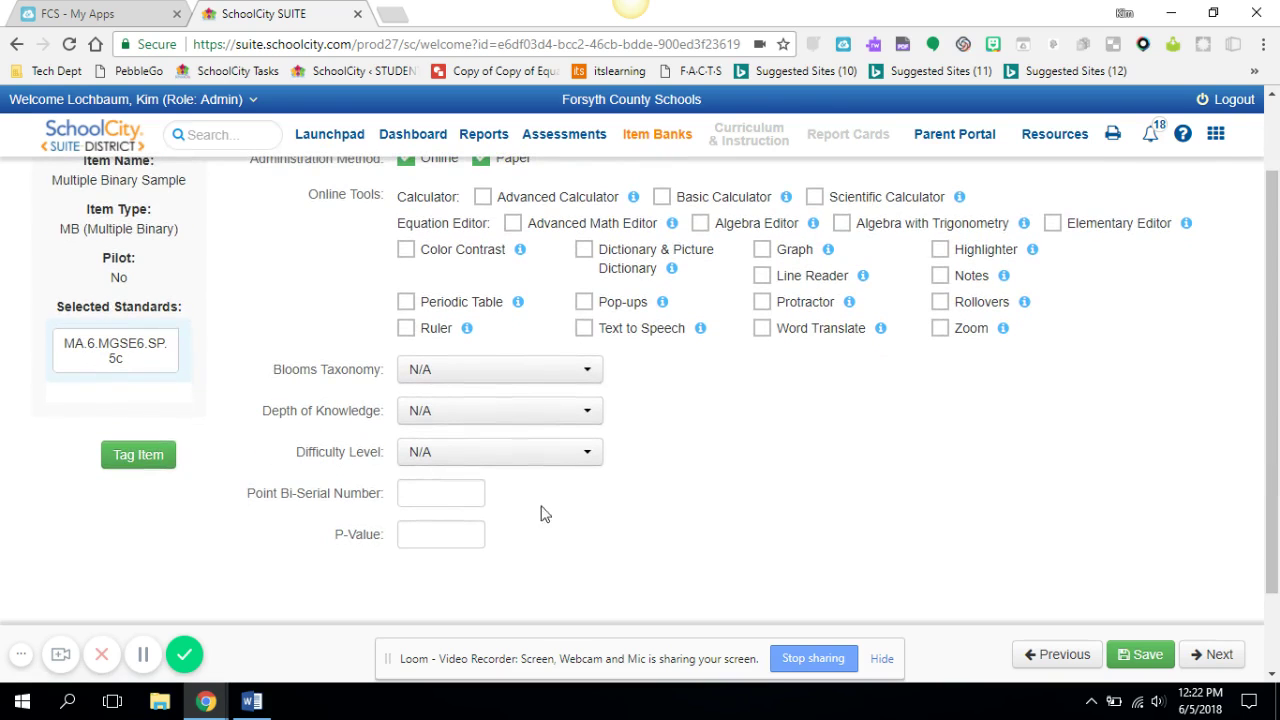
pyautogui.click(150, 462)
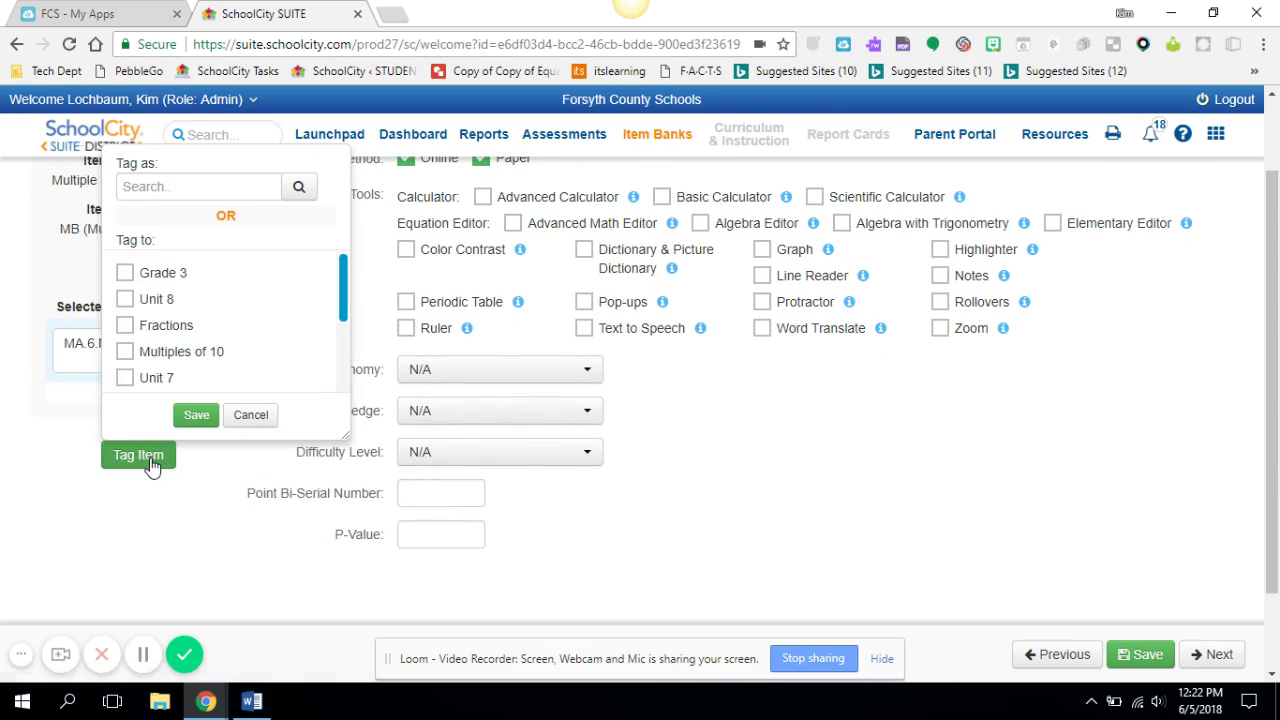
pyautogui.write('Samp')
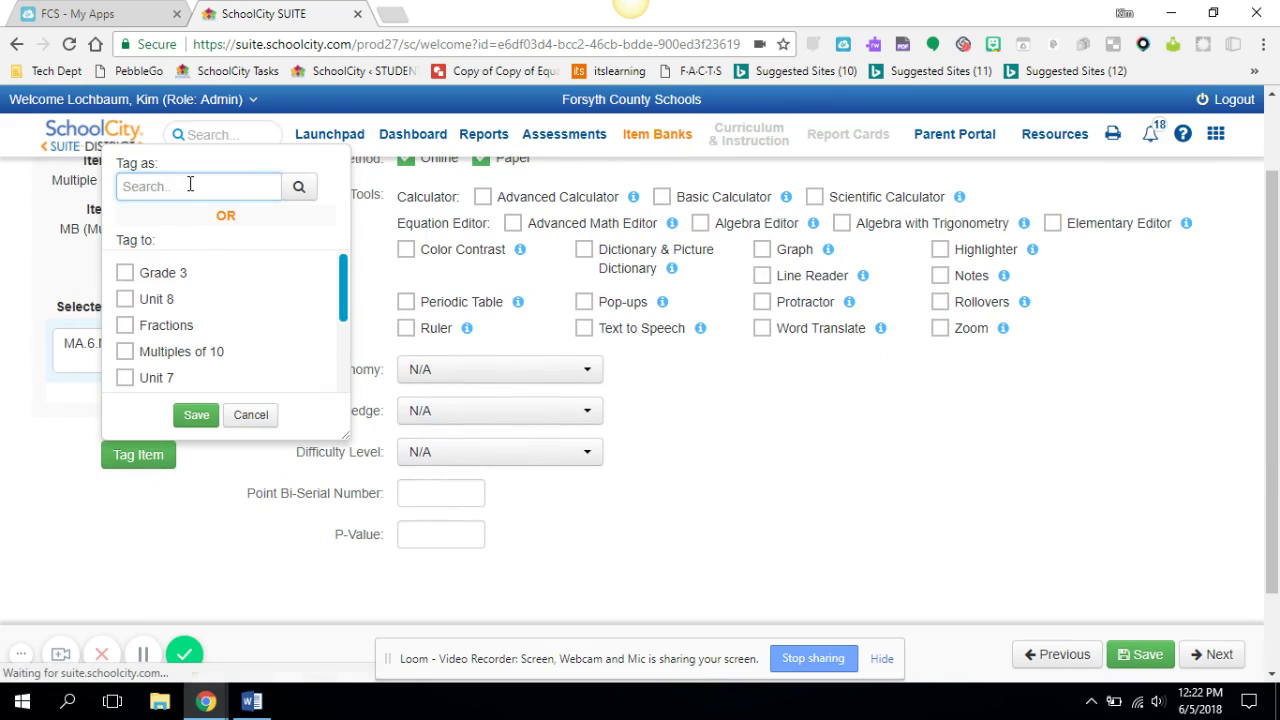
pyautogui.write('le')
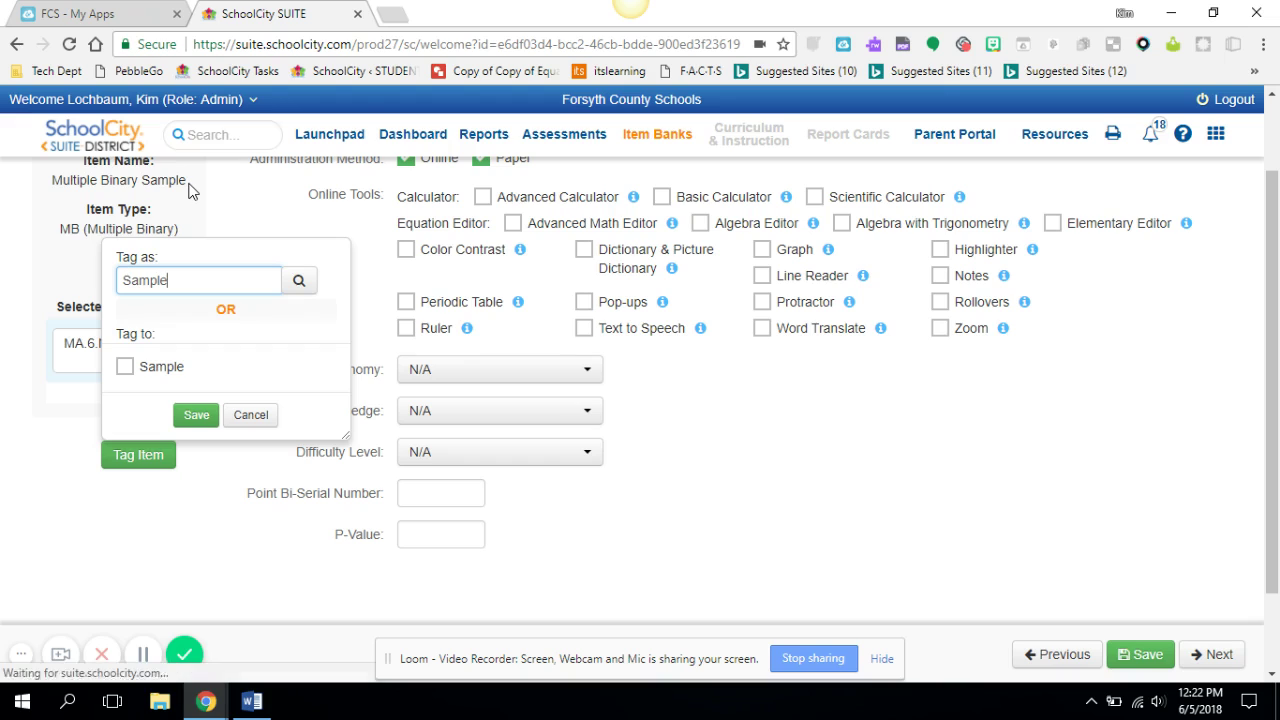
pyautogui.click(124, 366)
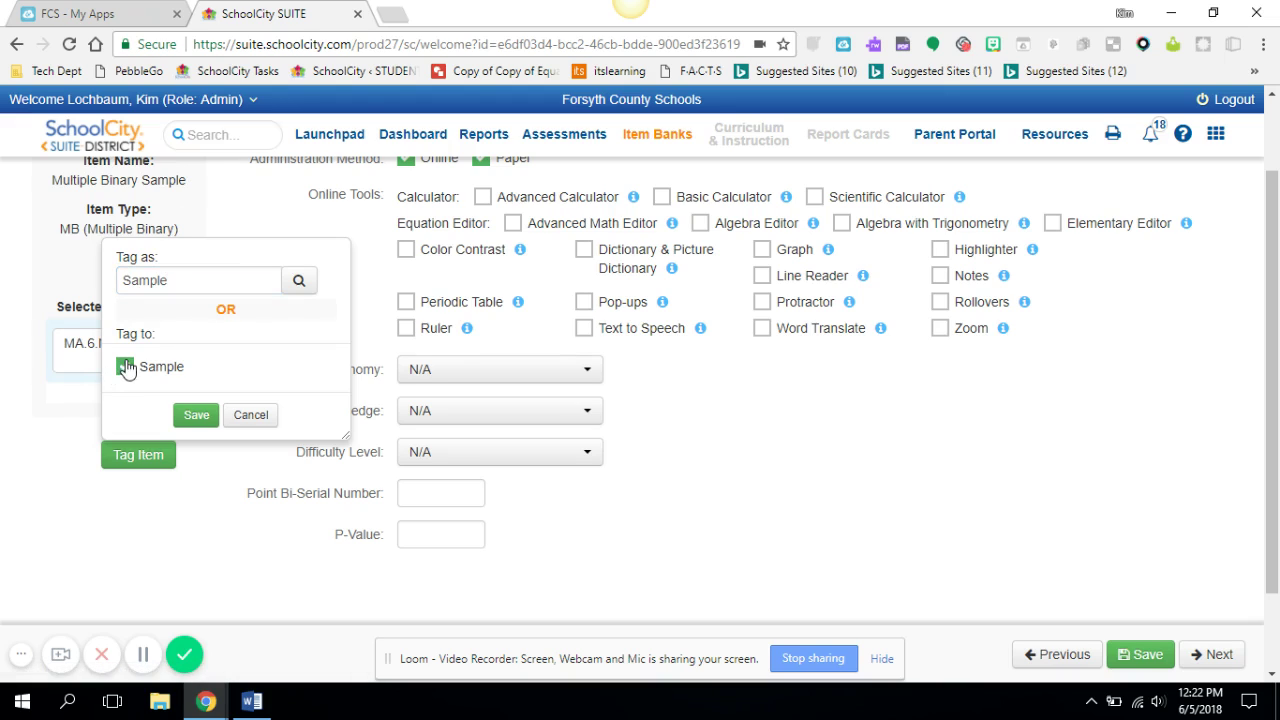
pyautogui.click(197, 415)
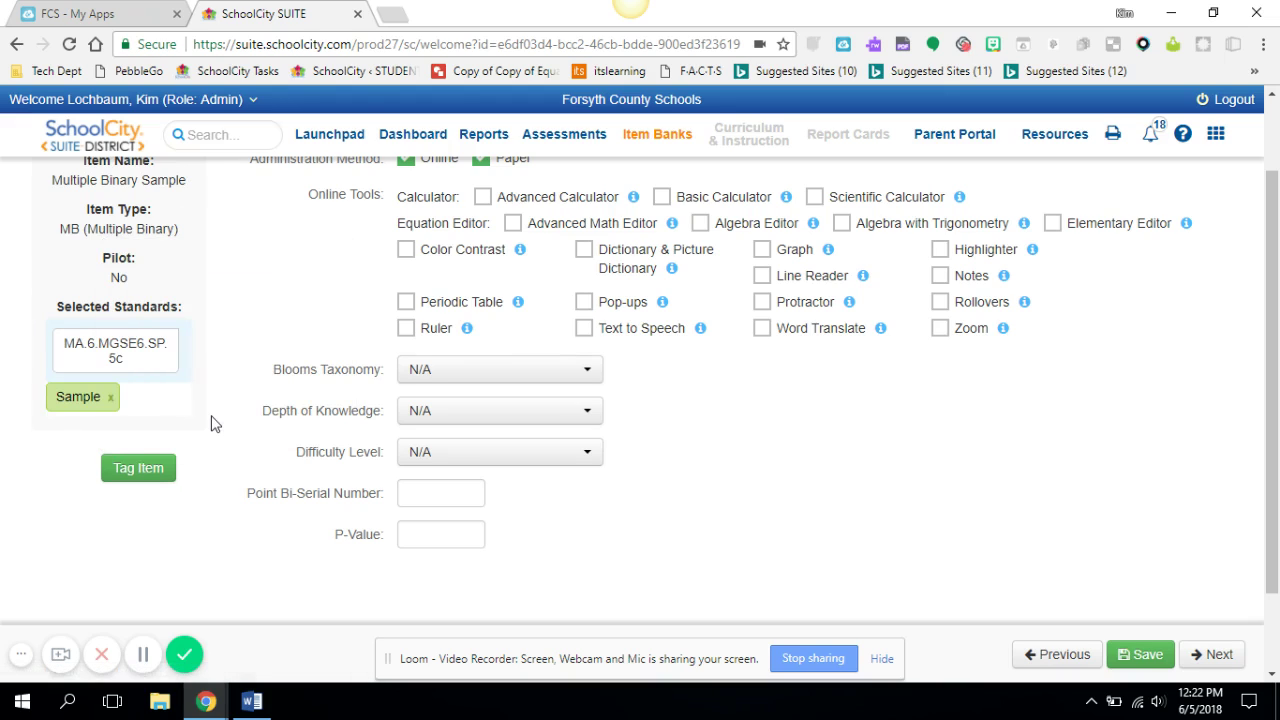
pyautogui.click(1216, 656)
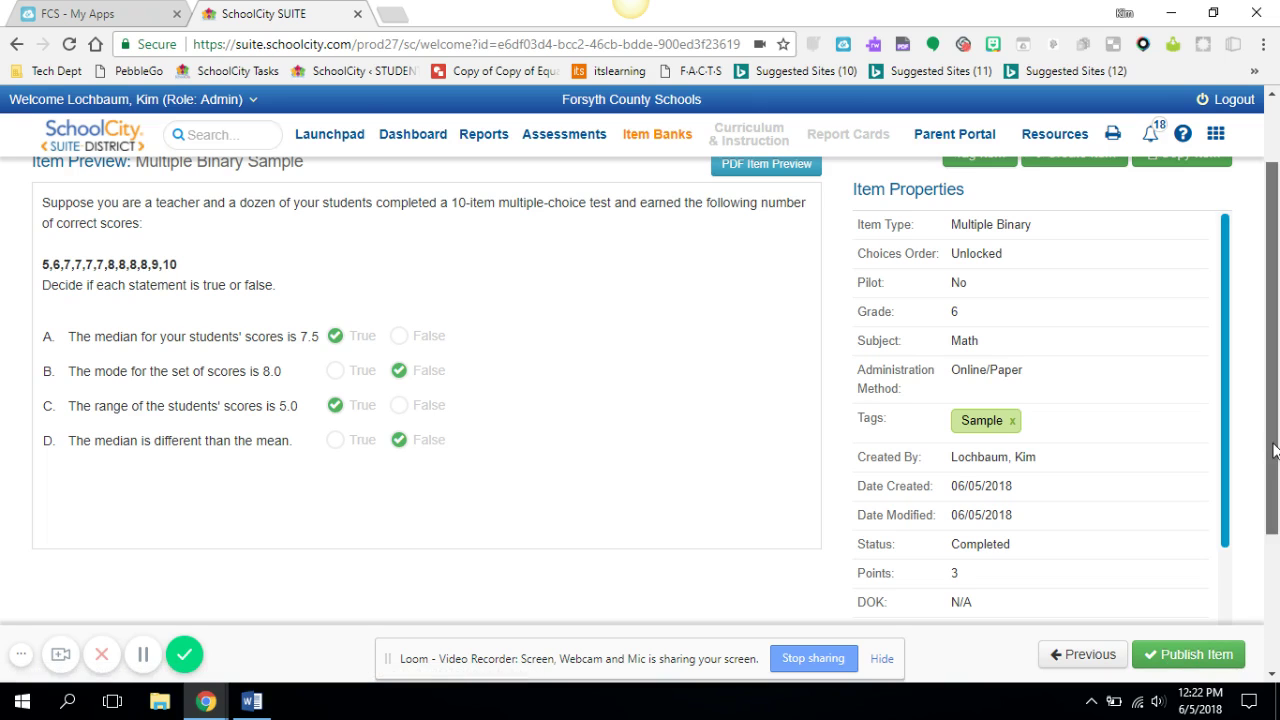
pyautogui.moveTo(1274, 443); pyautogui.dragTo(1276, 416)
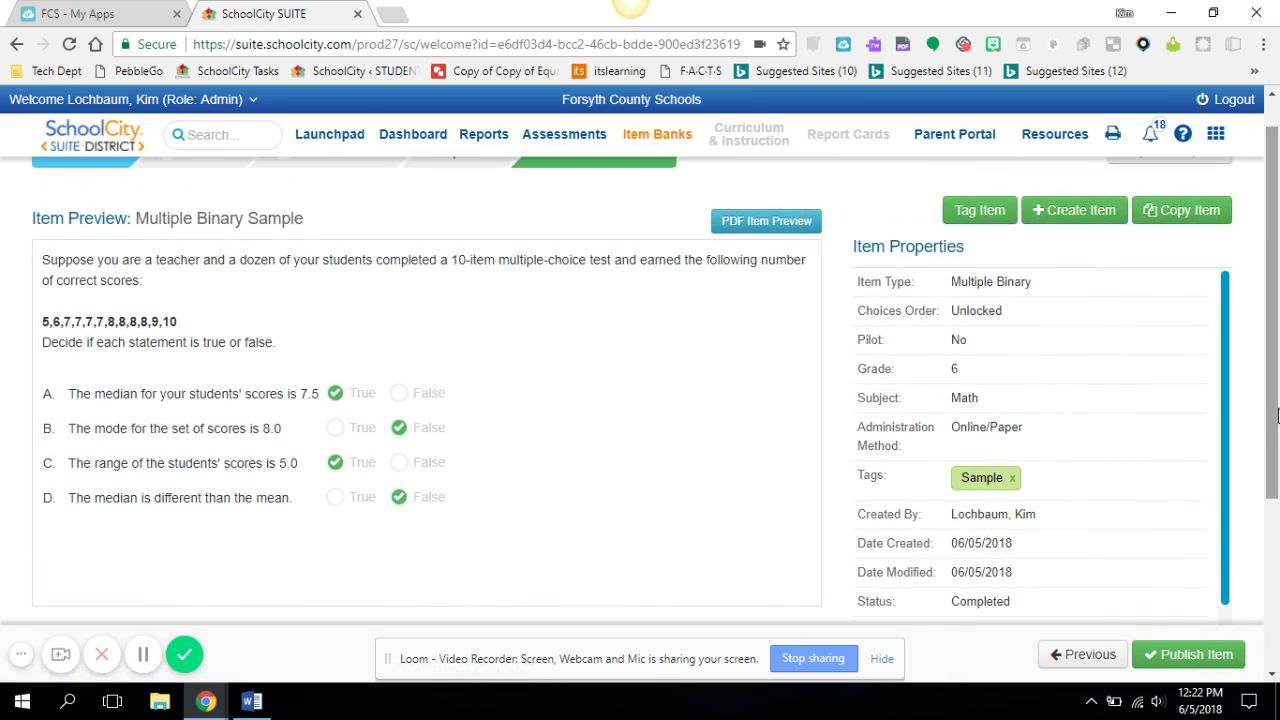